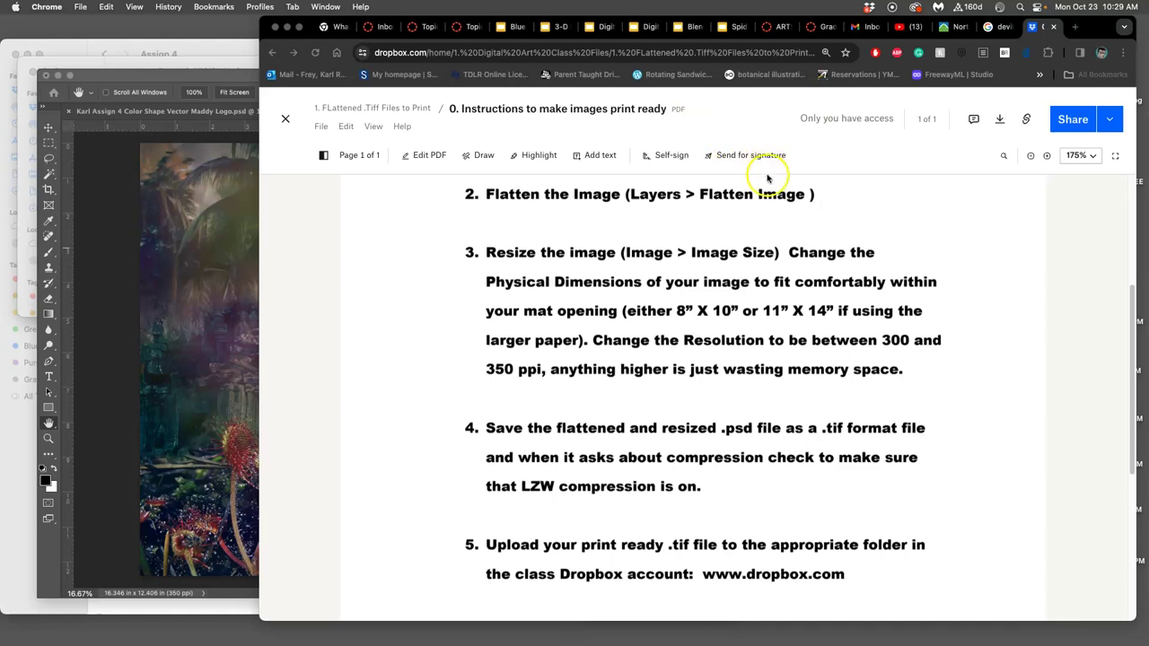
# Step: Scroll the Dropbox PDF back to 'Steps to make an image Print Ready' and bring up Photoshop's Image Size dialog
pyautogui.scroll(5, 763, 207)
pyautogui.moveTo(13, 312)
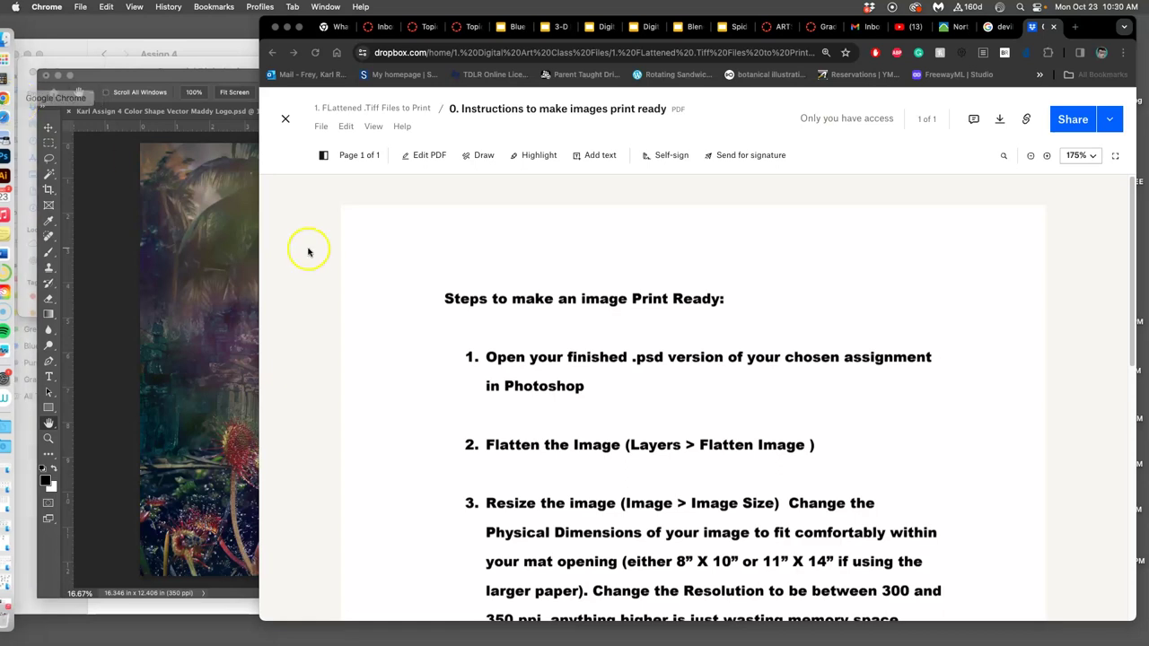
pyautogui.click(359, 262)
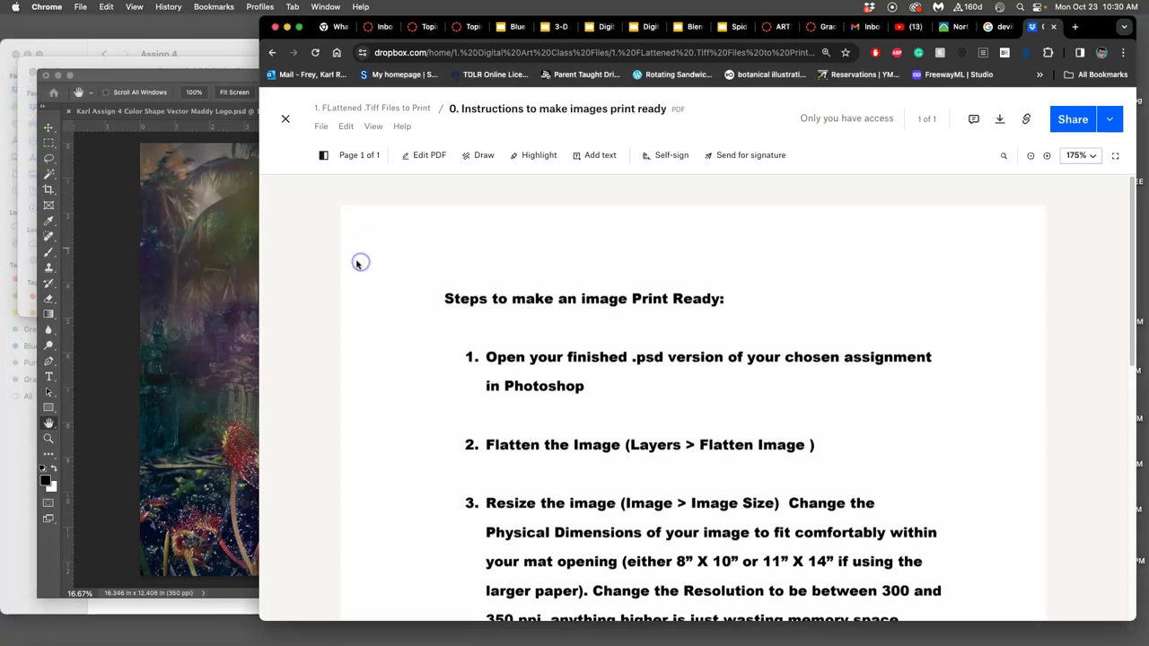
pyautogui.click(221, 262)
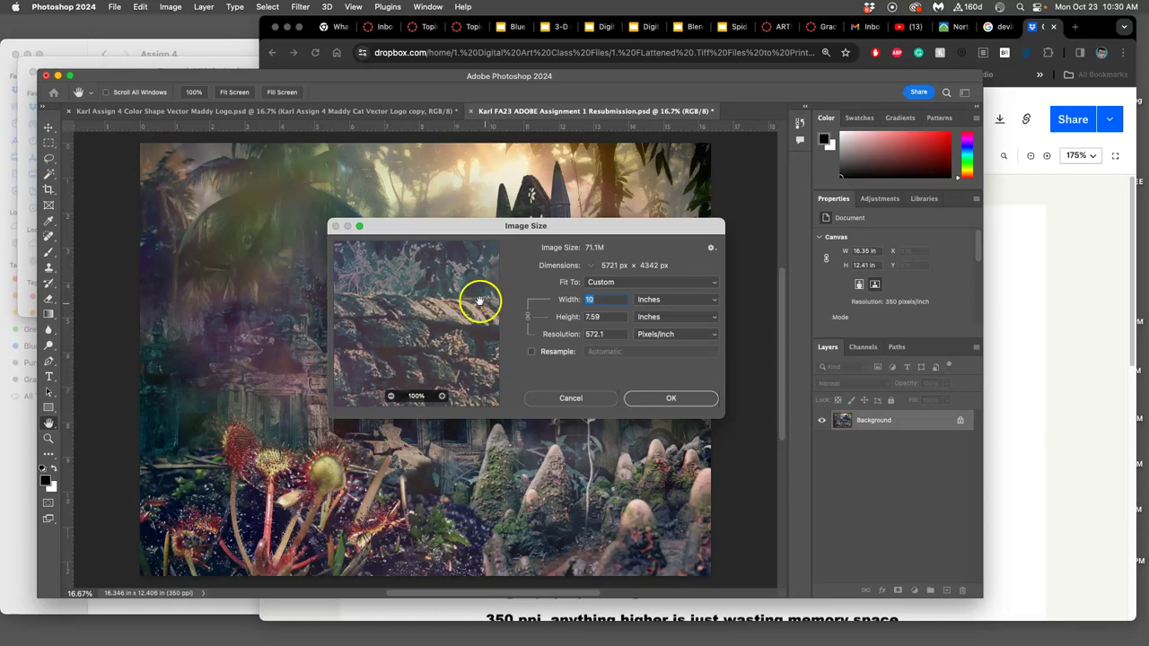
# Step: Check the earlier print TIFFs in Potential Digital prints, then return to the Dropbox instructions PDF
pyautogui.click(184, 61)
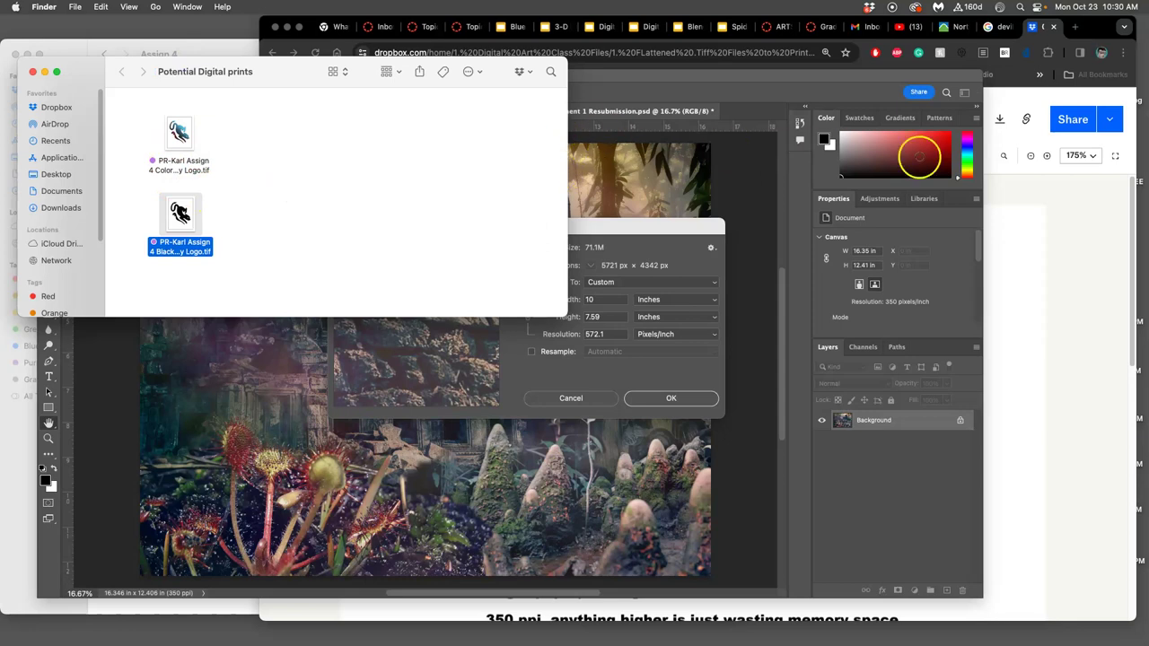
pyautogui.click(1135, 202)
pyautogui.click(146, 392)
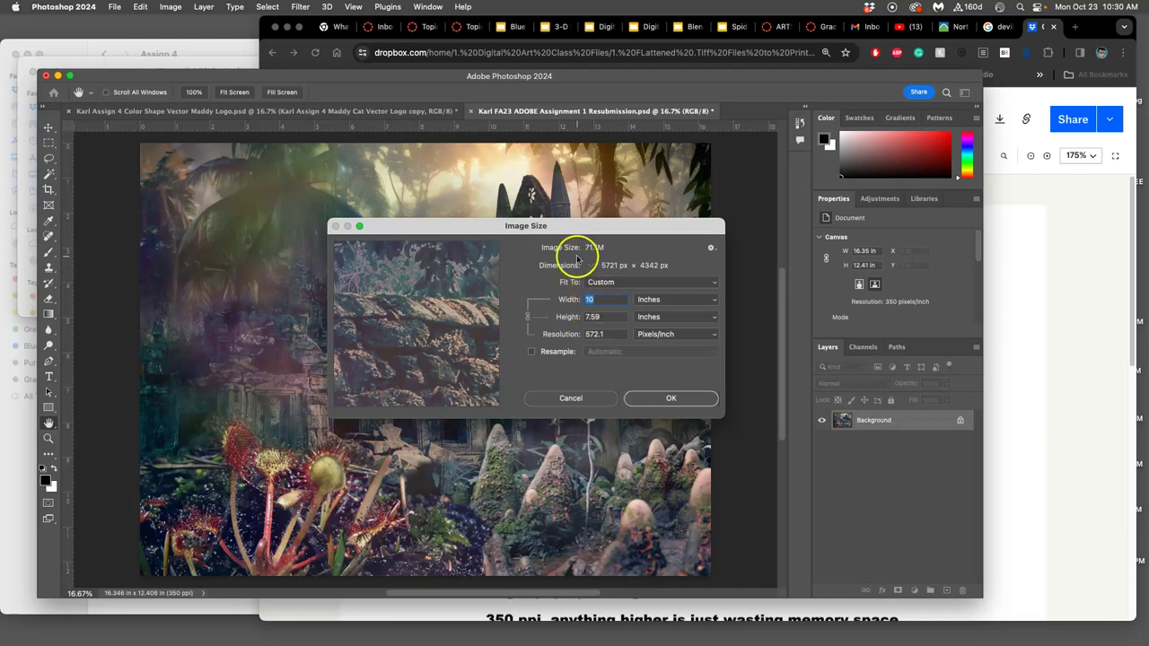
pyautogui.click(1016, 347)
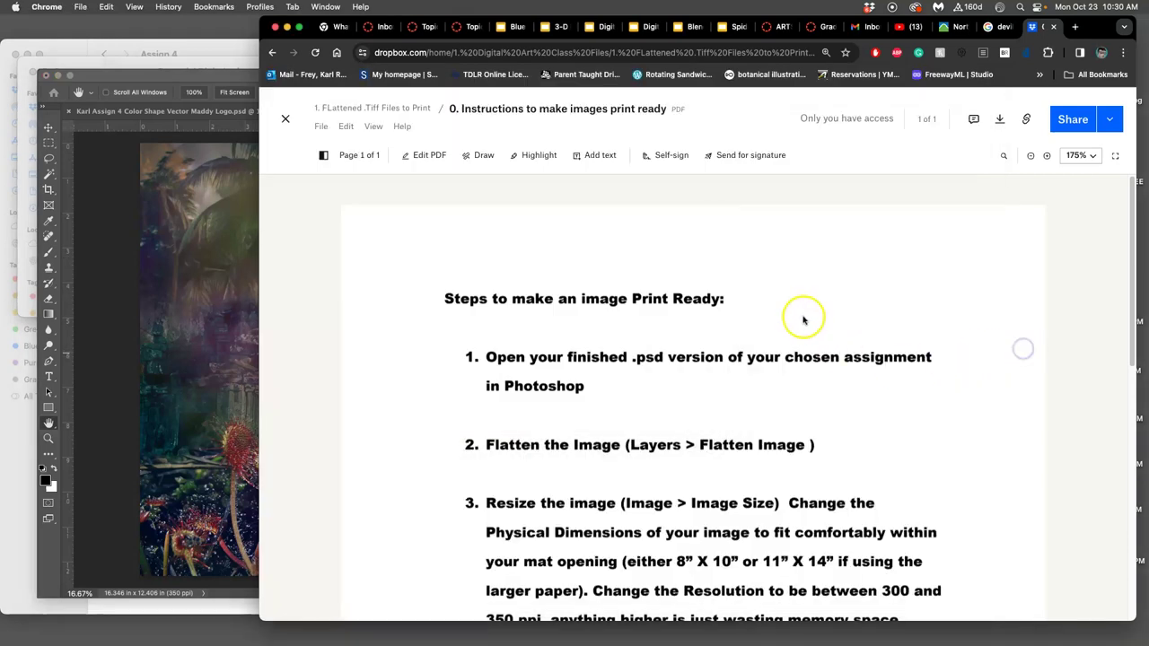
# Step: Browse the folders above '1. FLattened .Tiff Files to Print', then return to Photoshop's Image Size dialog
pyautogui.click(347, 112)
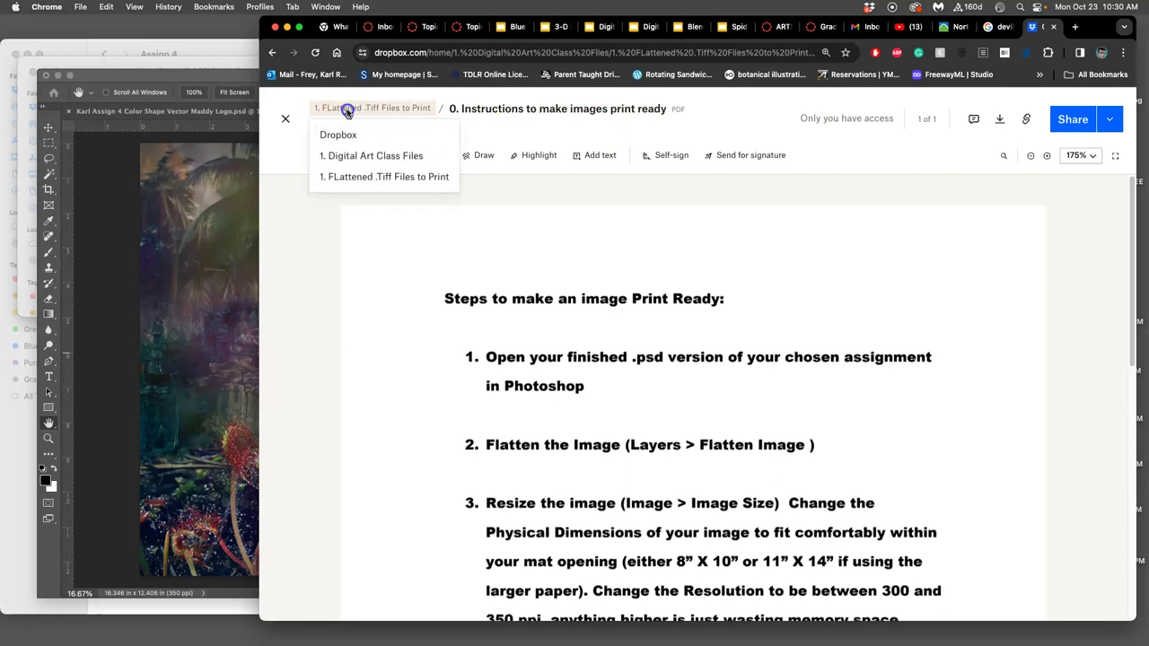
pyautogui.click(348, 112)
pyautogui.click(373, 111)
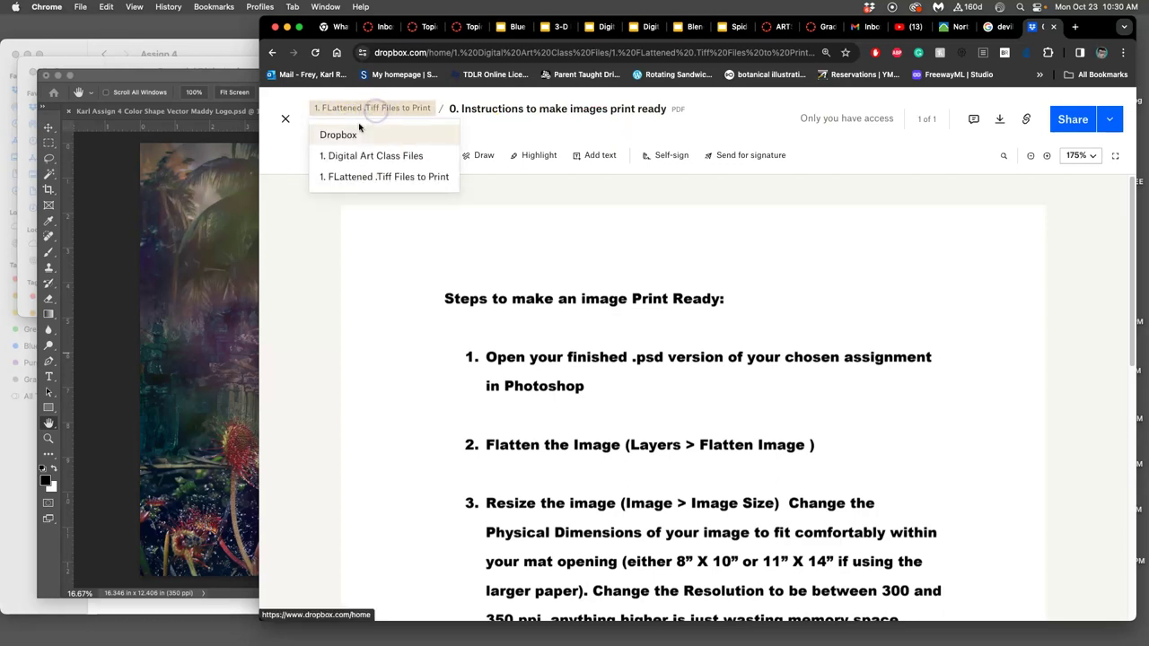
pyautogui.click(368, 156)
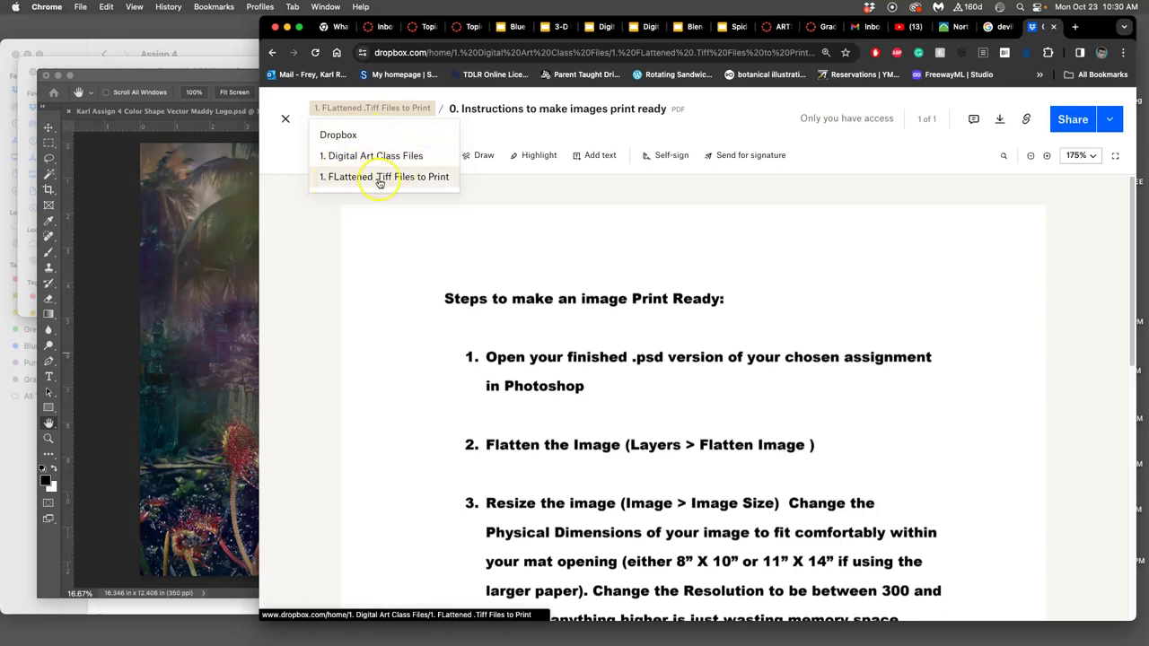
pyautogui.click(210, 225)
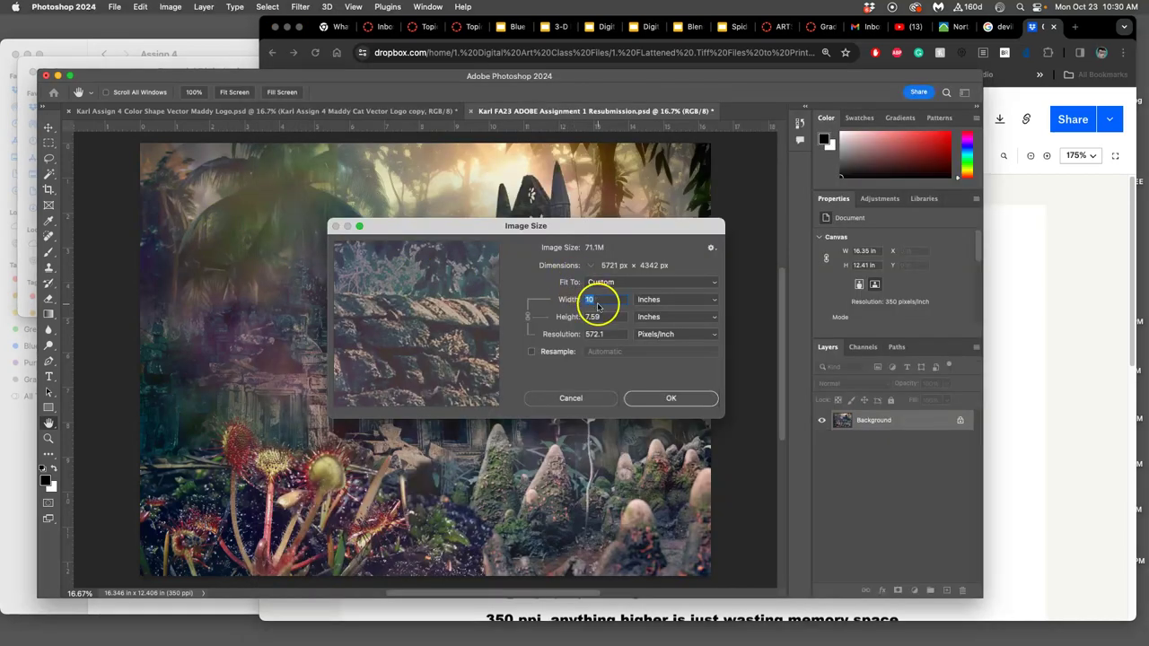
# Step: Untick Resample, keeping width 10 in, height 7.59 in at 572.1 ppi
pyautogui.click(530, 352)
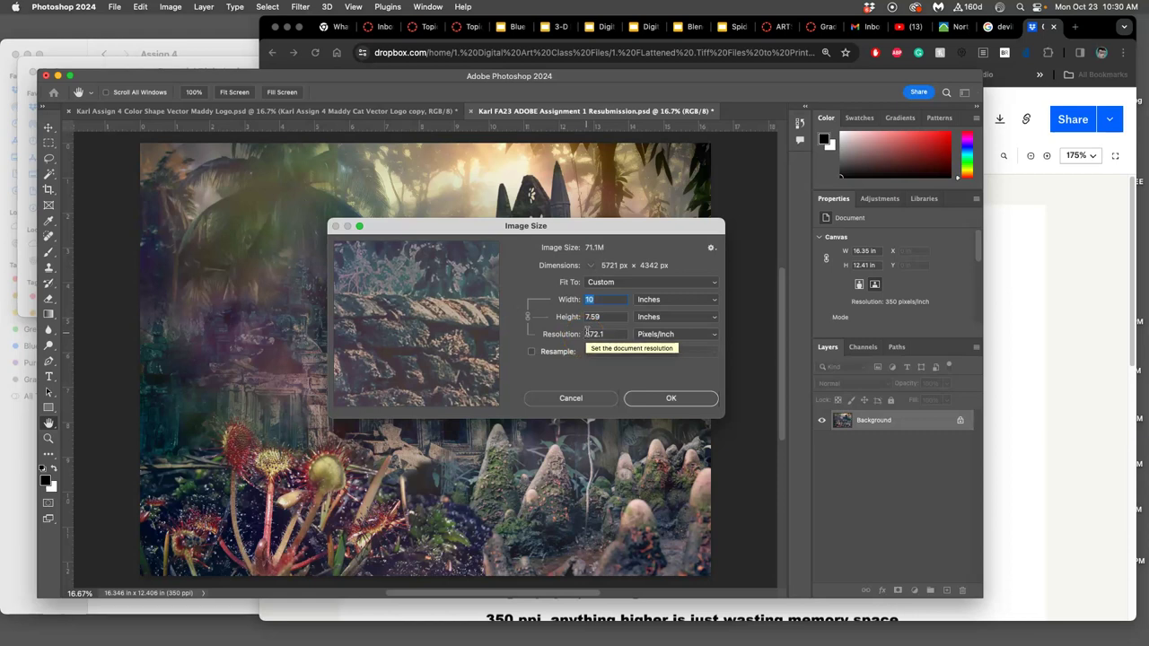
# Step: Apply the 10 × 7.59 in size, then extend the canvas height to 8 in with white fill
pyautogui.click(664, 398)
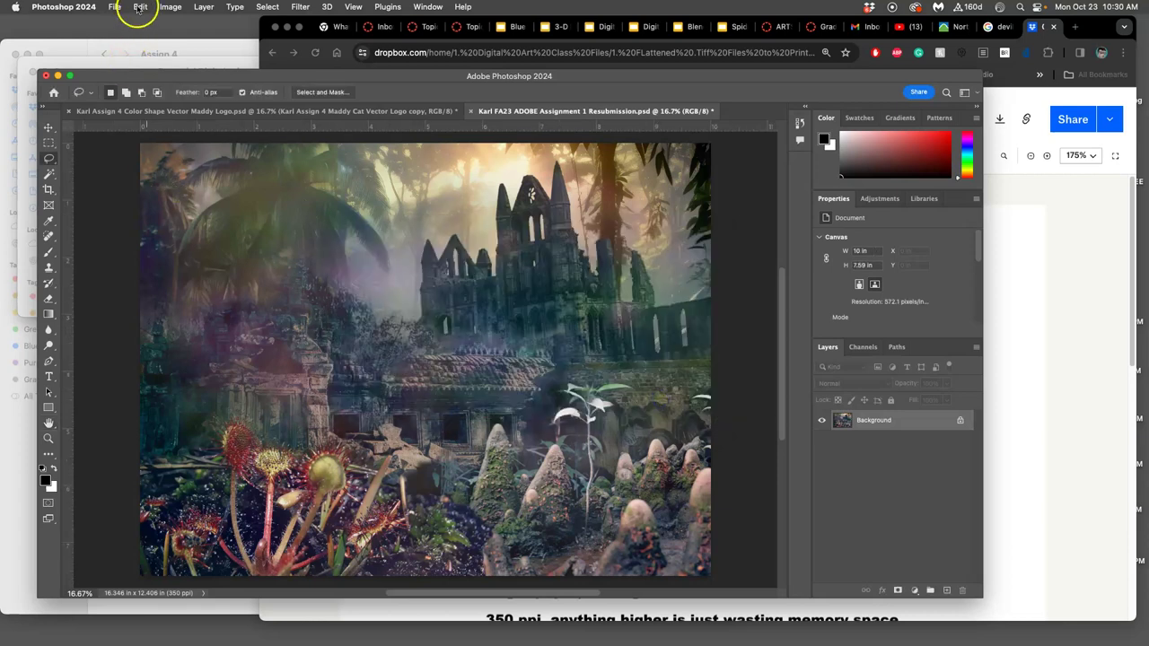
pyautogui.click(170, 7)
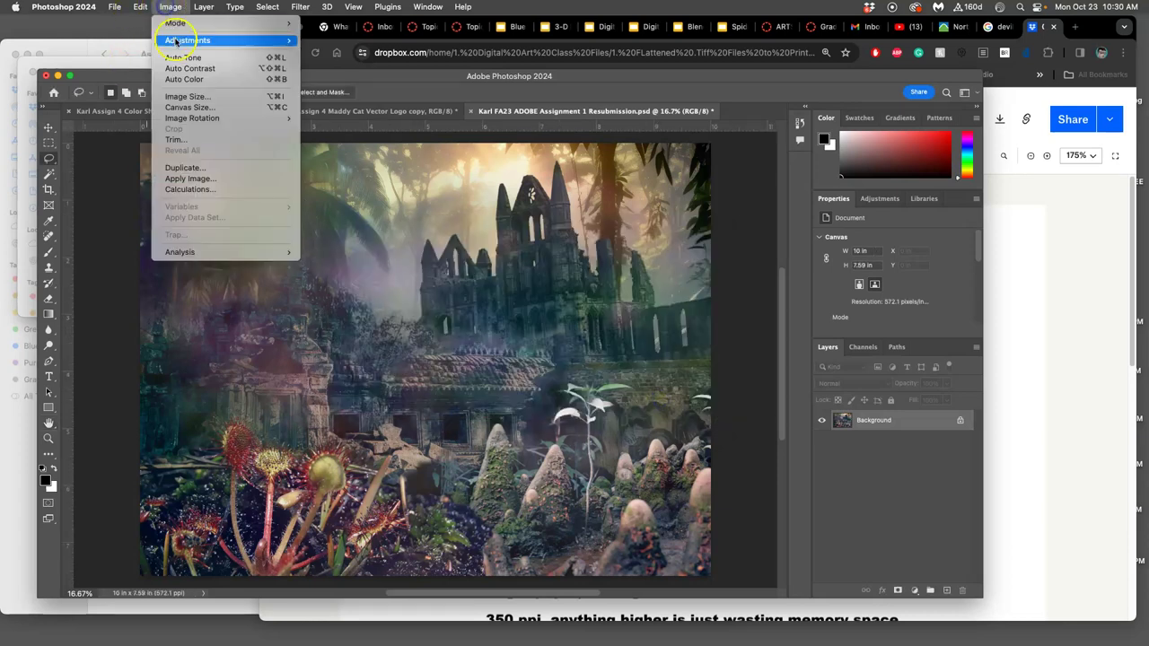
pyautogui.click(188, 107)
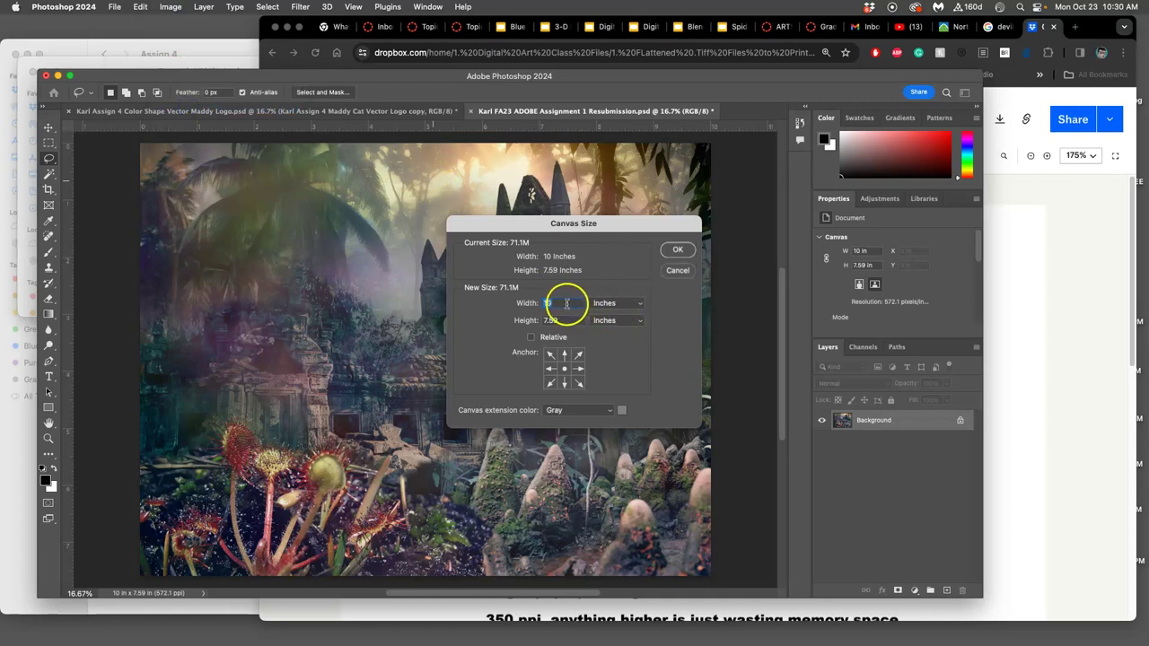
pyautogui.write('8')
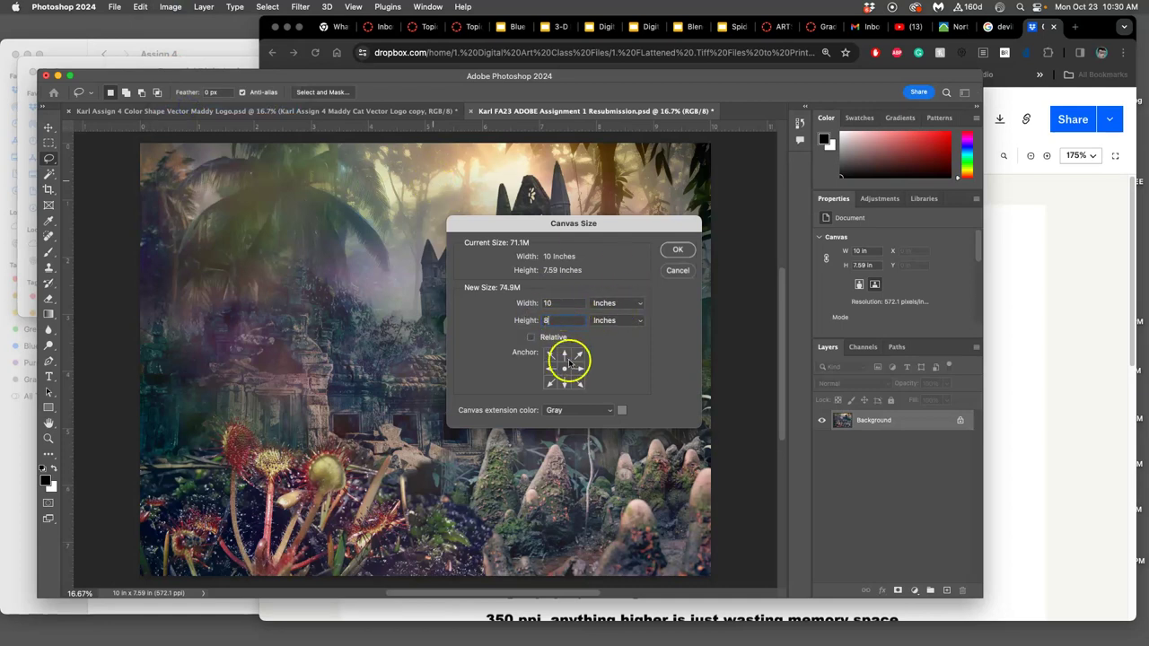
pyautogui.click(604, 410)
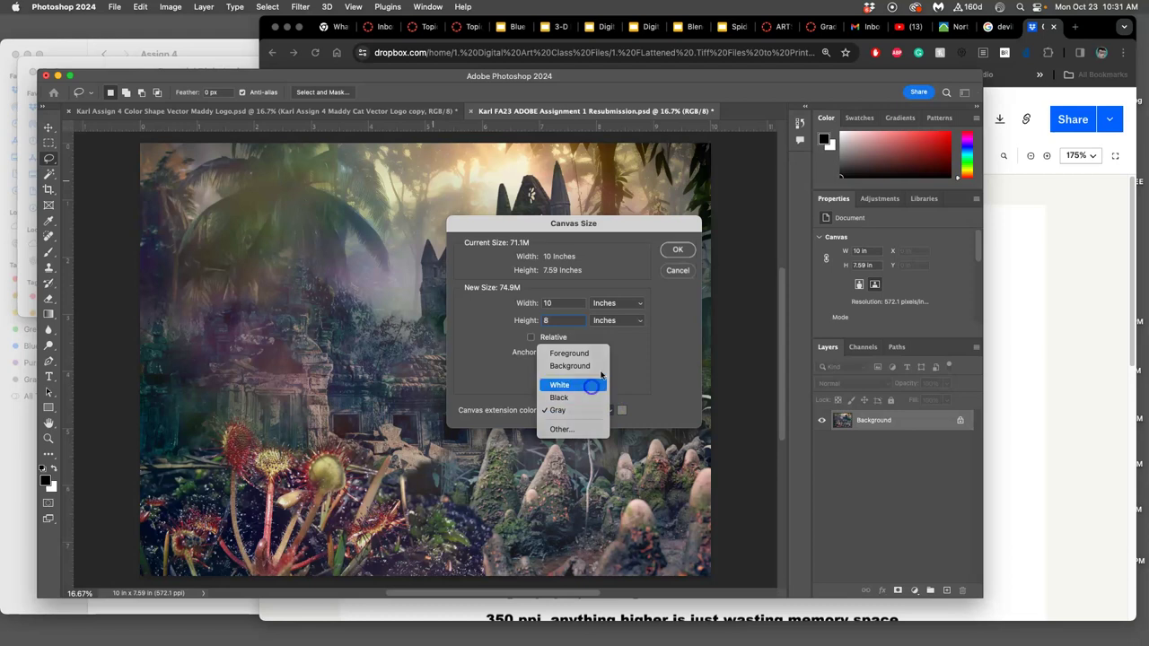
pyautogui.click(592, 386)
pyautogui.click(678, 250)
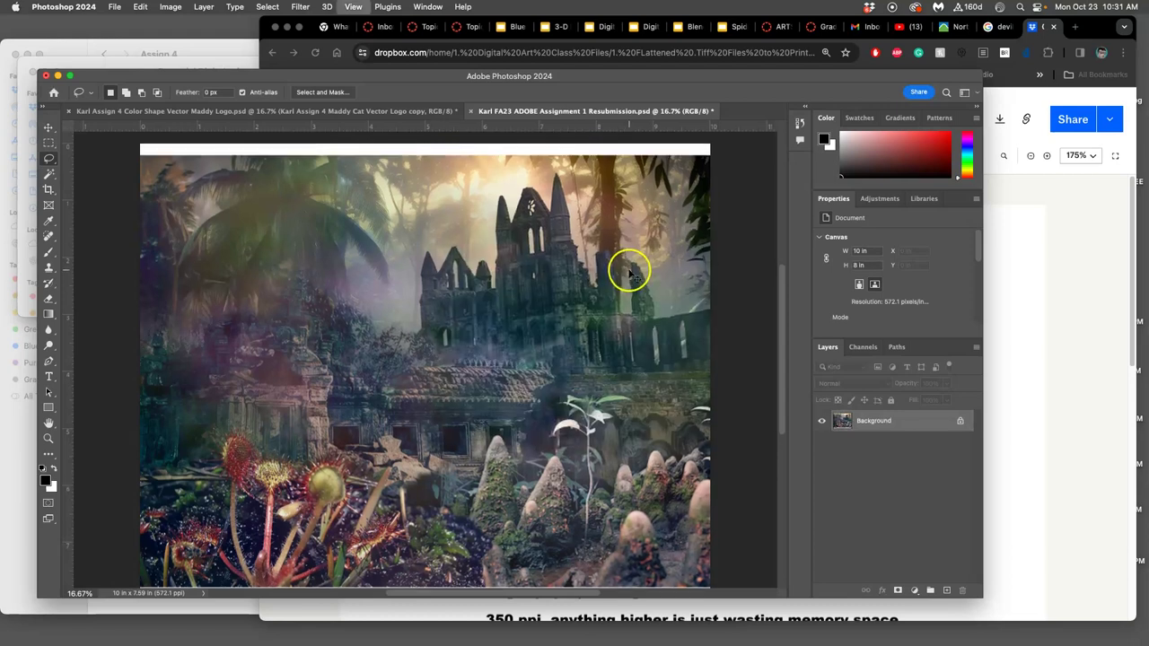
pyautogui.press('super+minus')
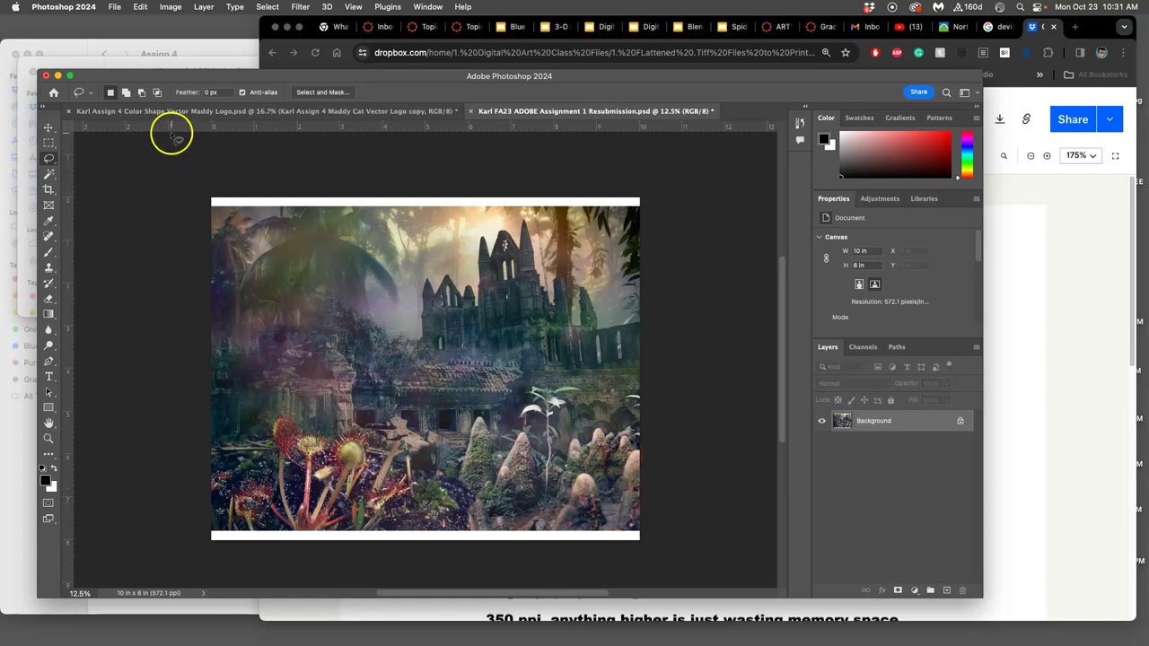
# Step: Select the whole jungle picture and scale it down to about 89%, leaving a white border
pyautogui.click(49, 143)
pyautogui.moveTo(211, 200); pyautogui.dragTo(736, 537)
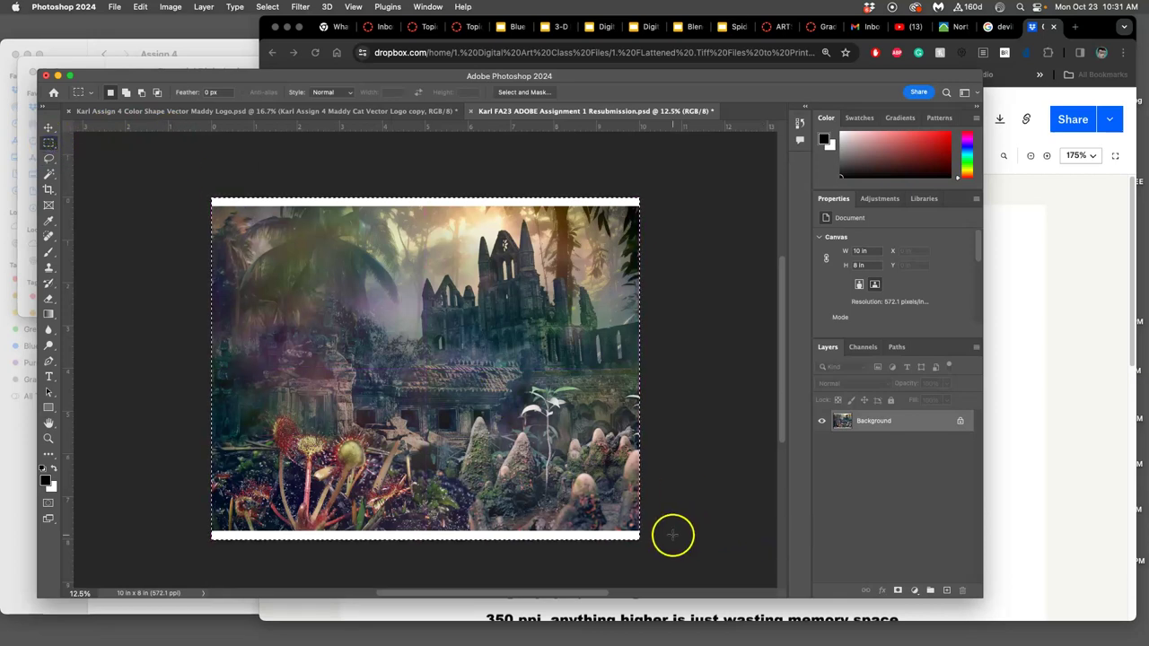
pyautogui.press('super+t')
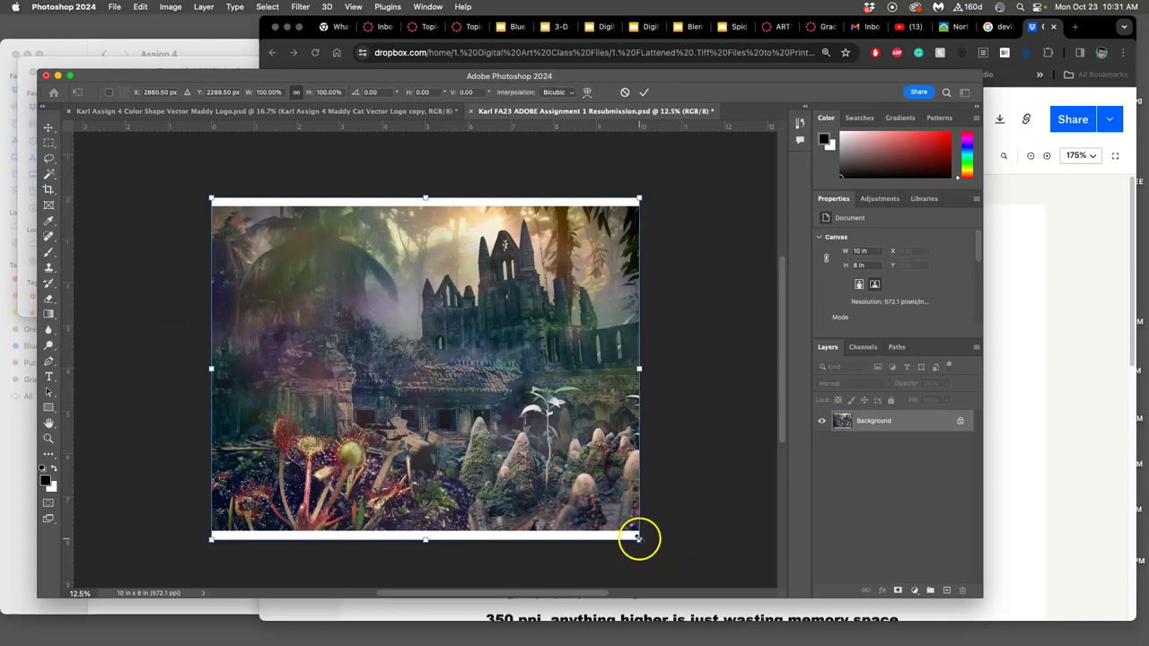
pyautogui.moveTo(637, 538); pyautogui.dragTo(613, 520)
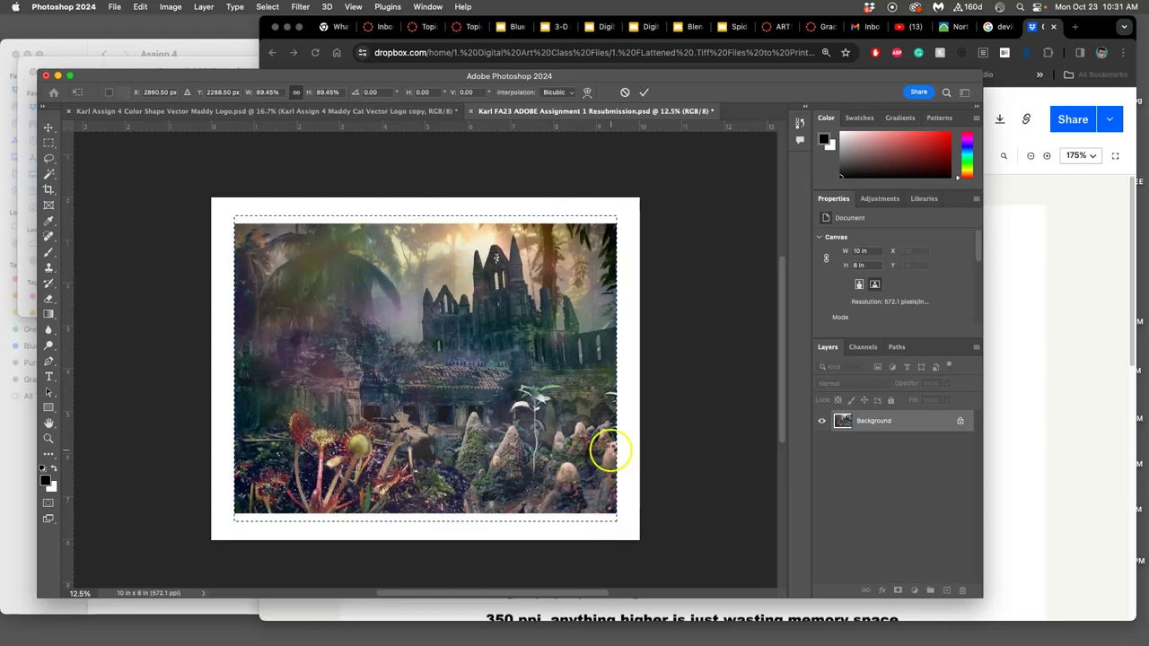
pyautogui.press('Return')
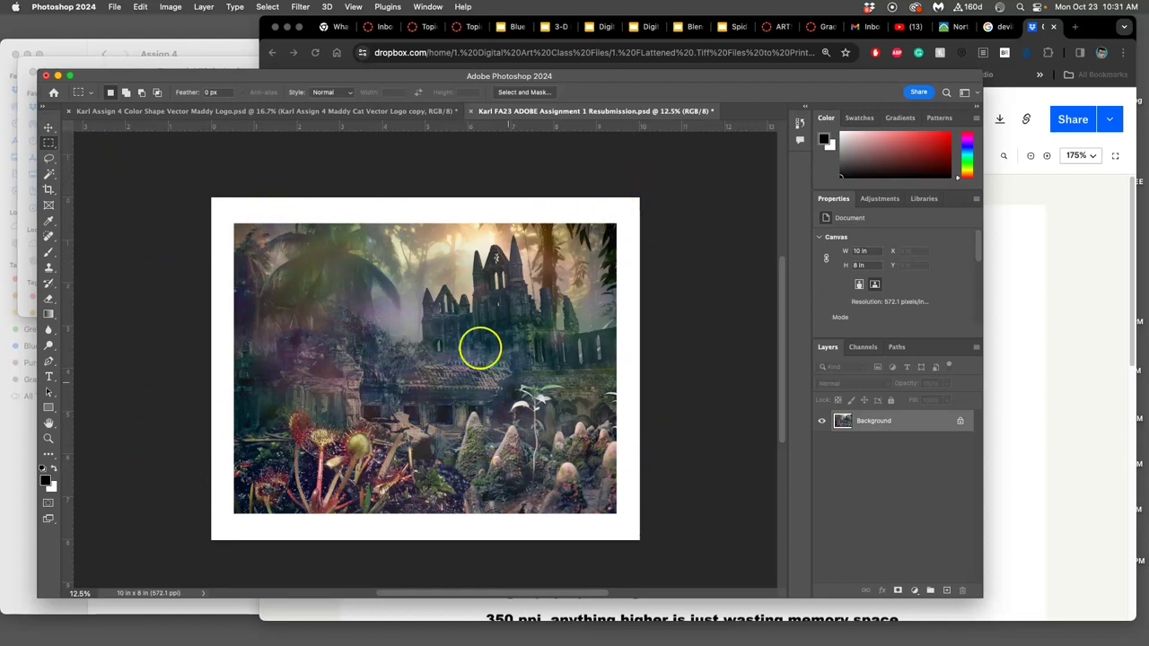
# Step: Look through the Image and Layer menus for the flatten command
pyautogui.click(164, 8)
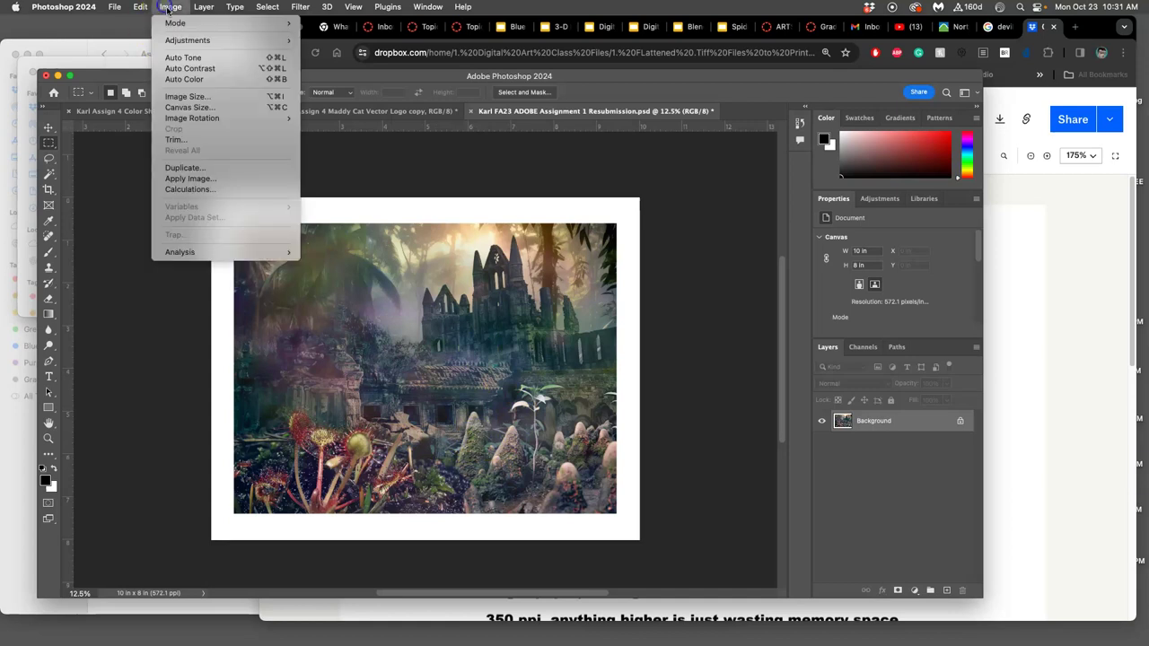
pyautogui.click(179, 58)
pyautogui.click(498, 167)
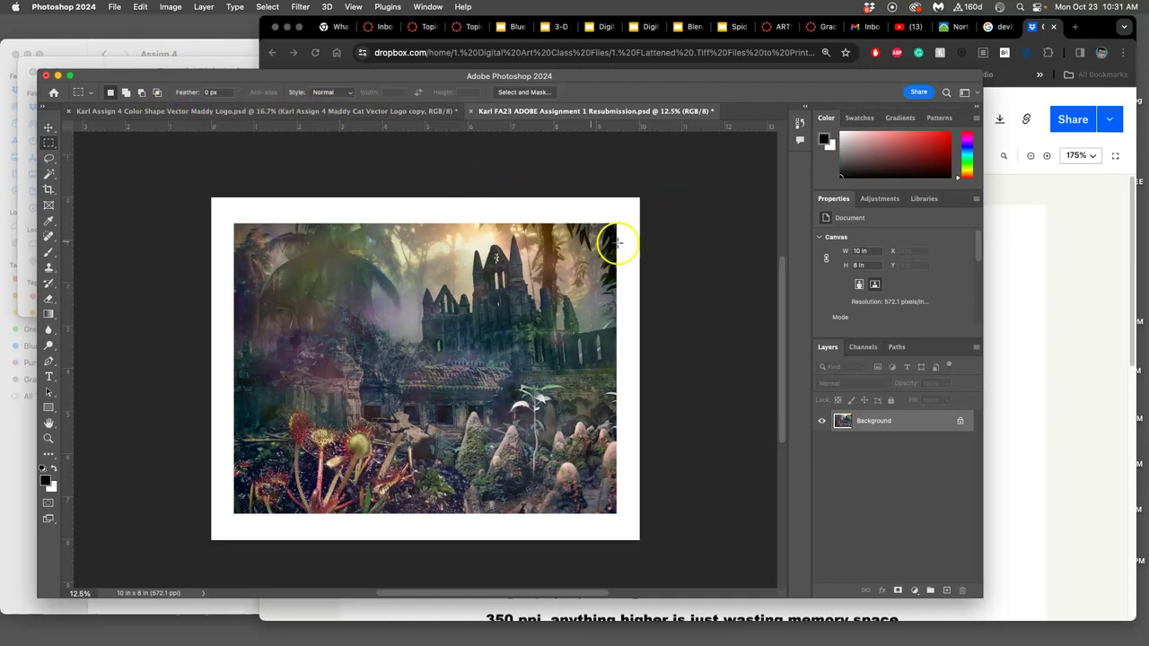
pyautogui.click(205, 7)
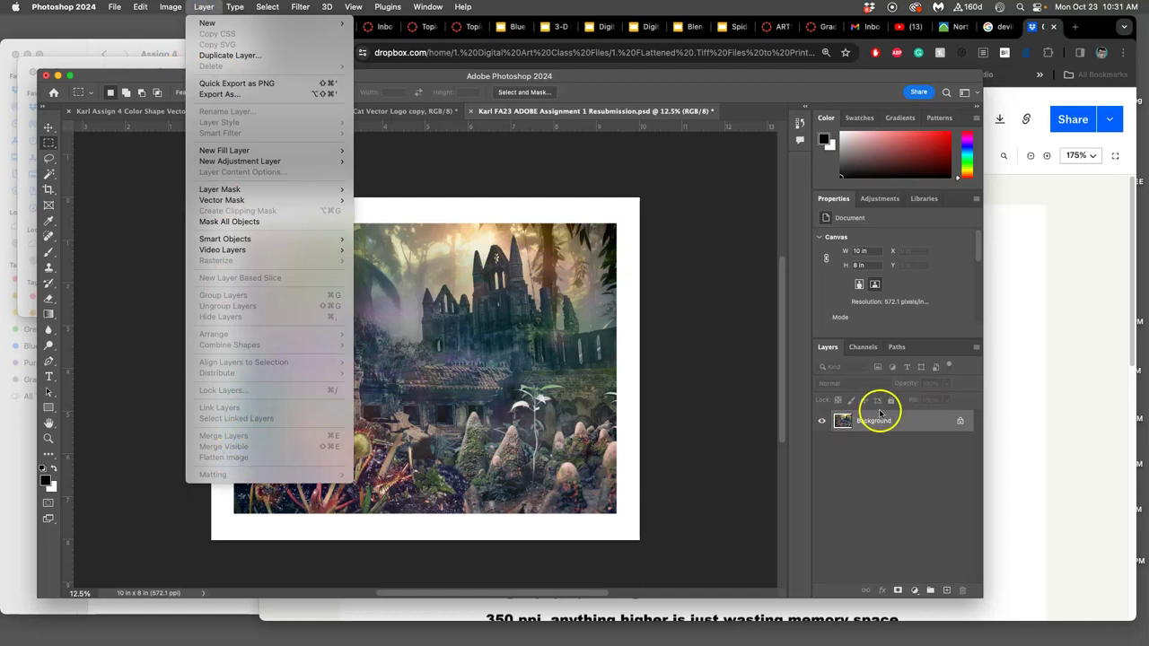
pyautogui.click(696, 439)
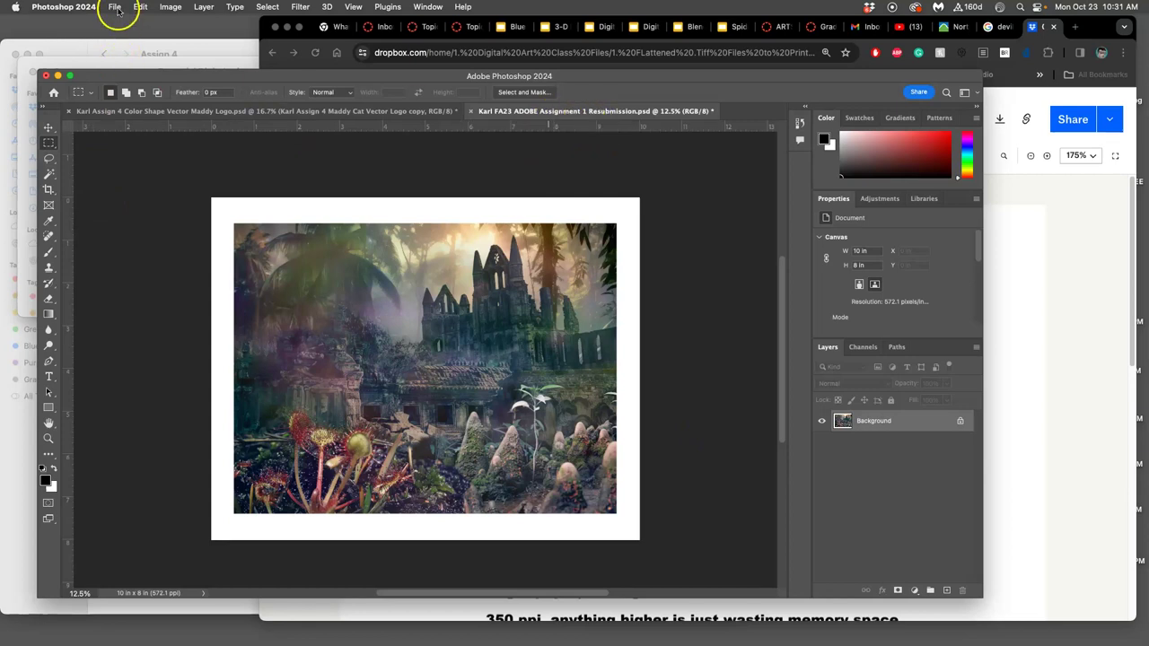
# Step: Save a copy with a 'PR' prefix on the file name, targeting the Desktop
pyautogui.click(114, 7)
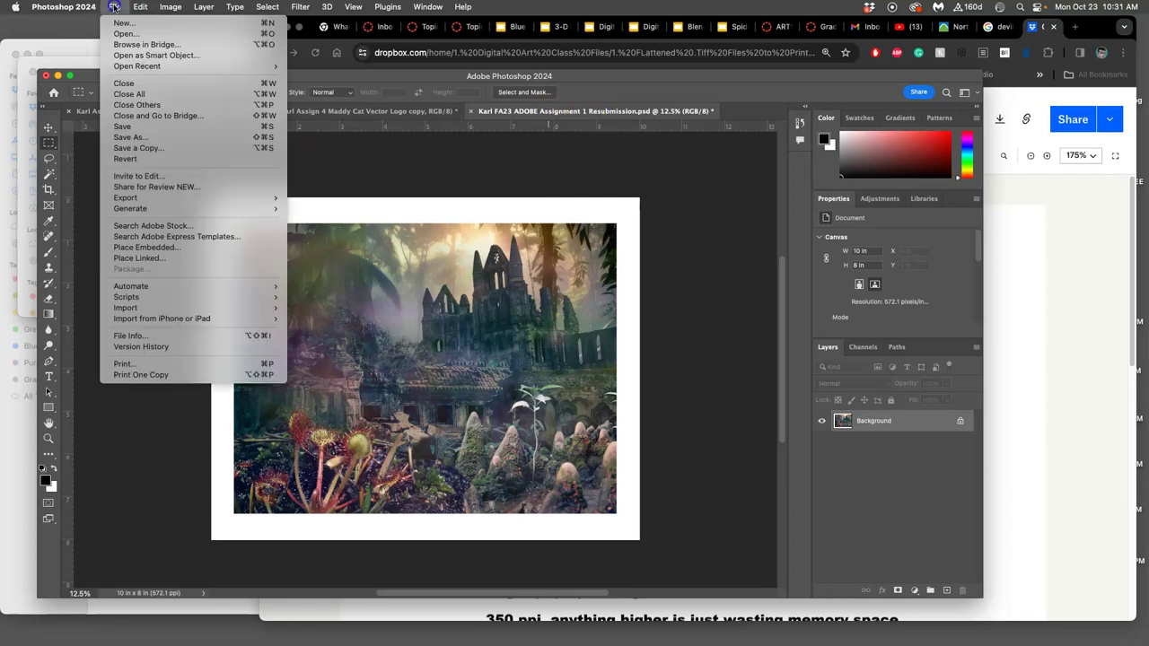
pyautogui.click(135, 136)
pyautogui.click(527, 154)
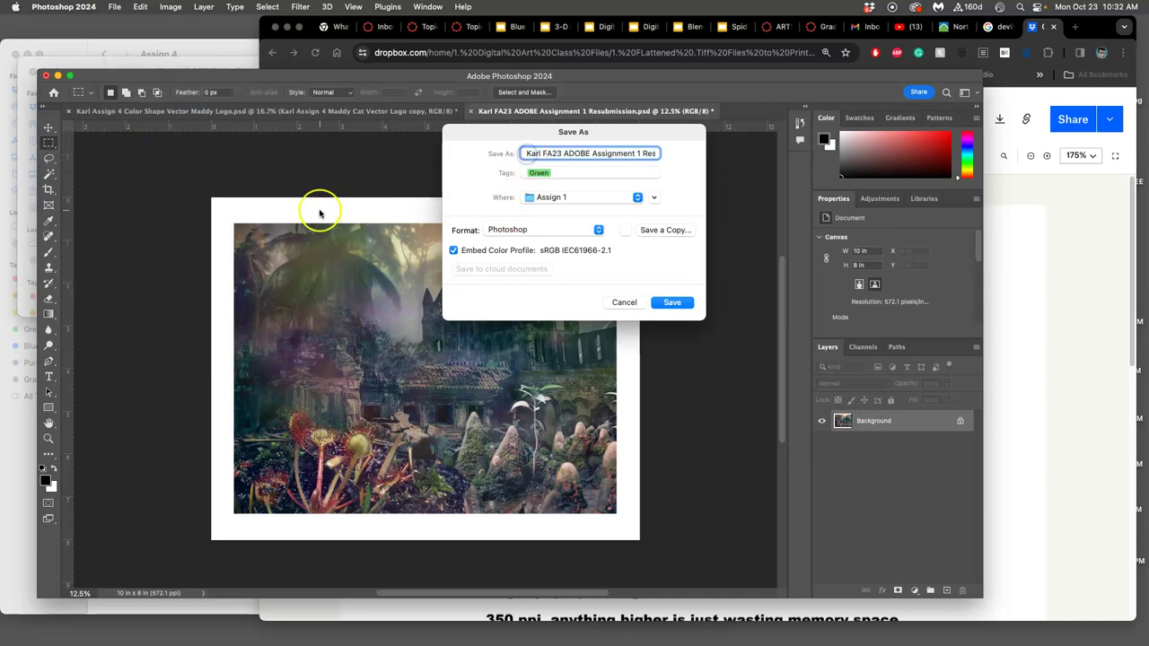
pyautogui.write('PR-')
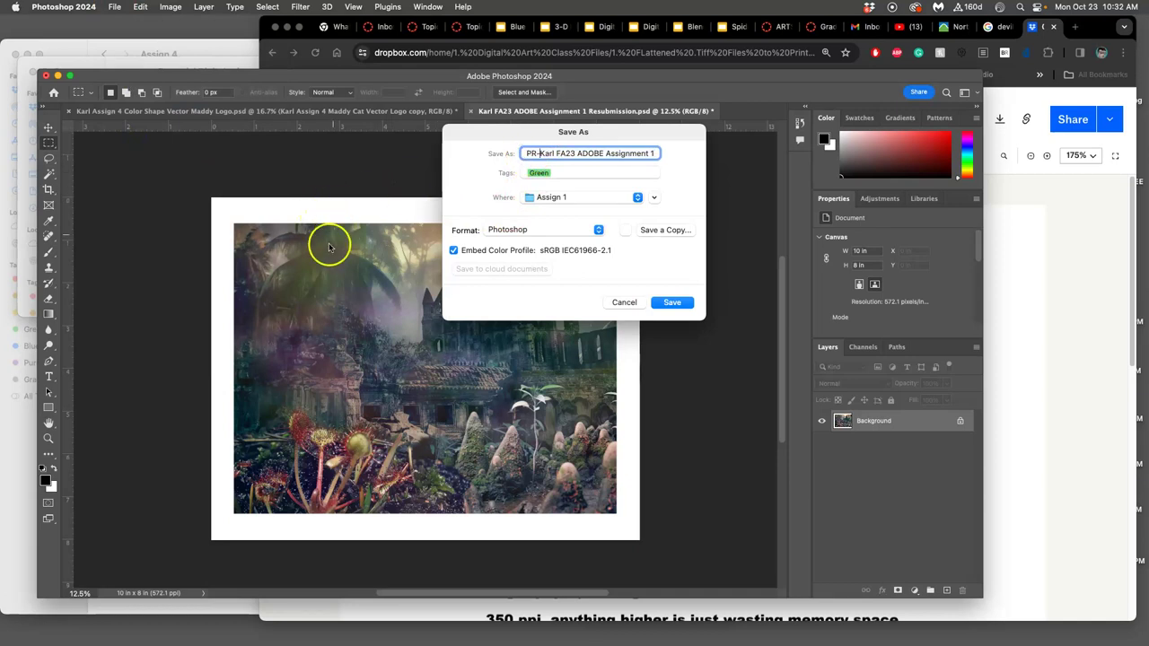
pyautogui.press('super+d')
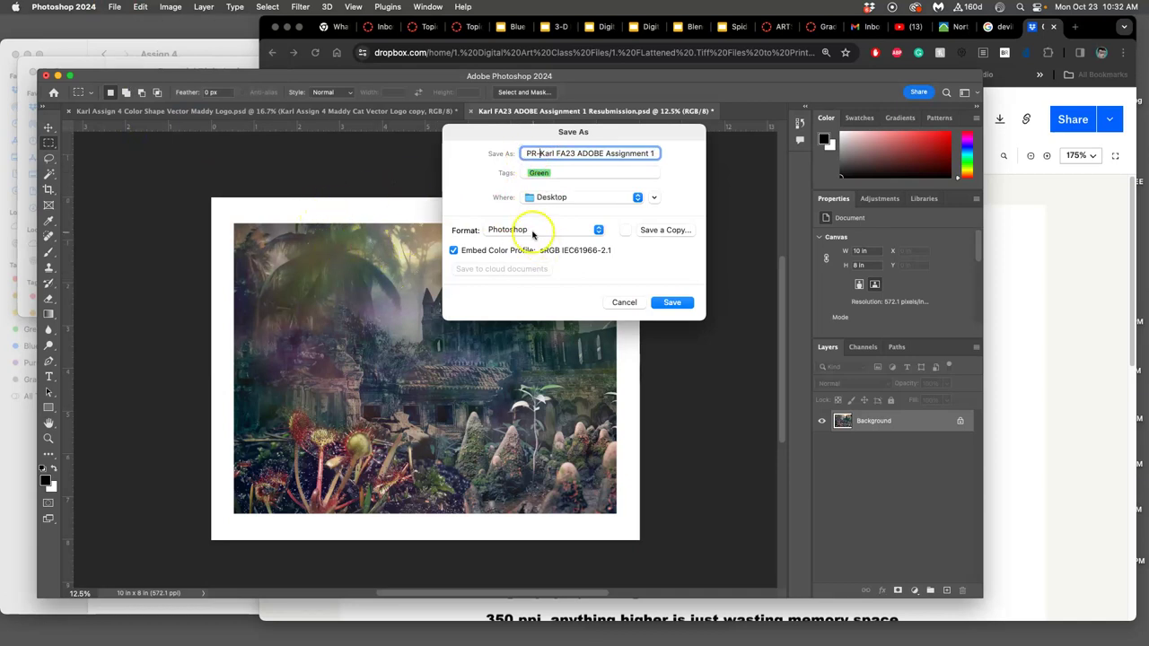
# Step: Save it as a TIFF with LZW compression, then reveal the desktop
pyautogui.click(536, 231)
pyautogui.click(503, 453)
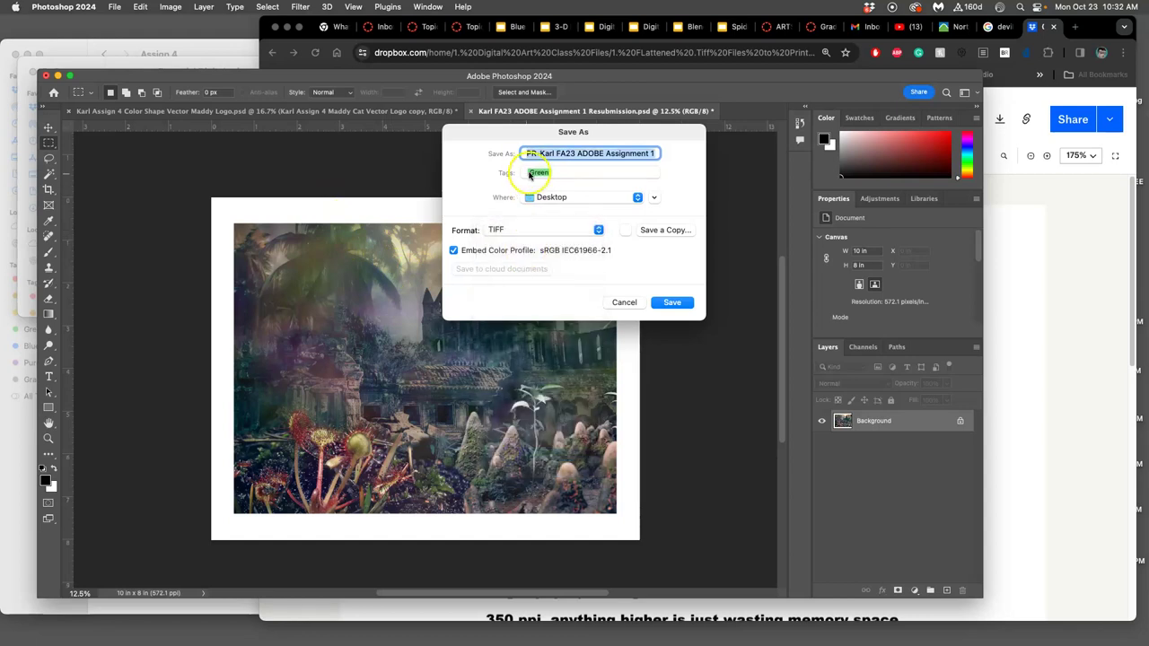
pyautogui.click(673, 302)
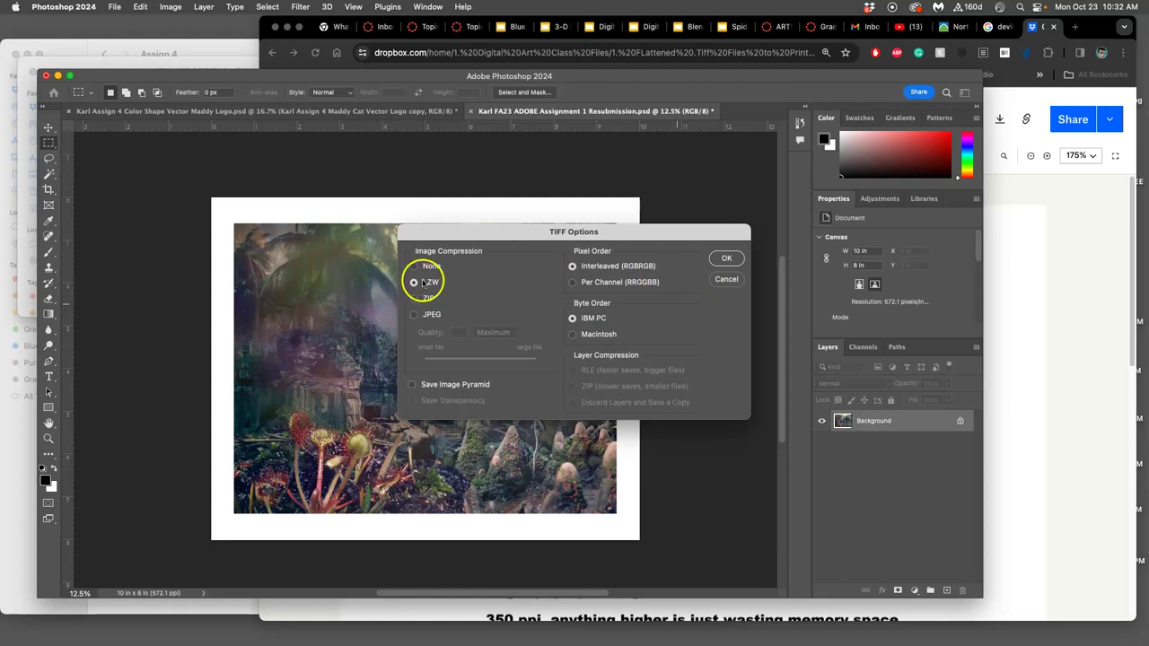
pyautogui.click(726, 258)
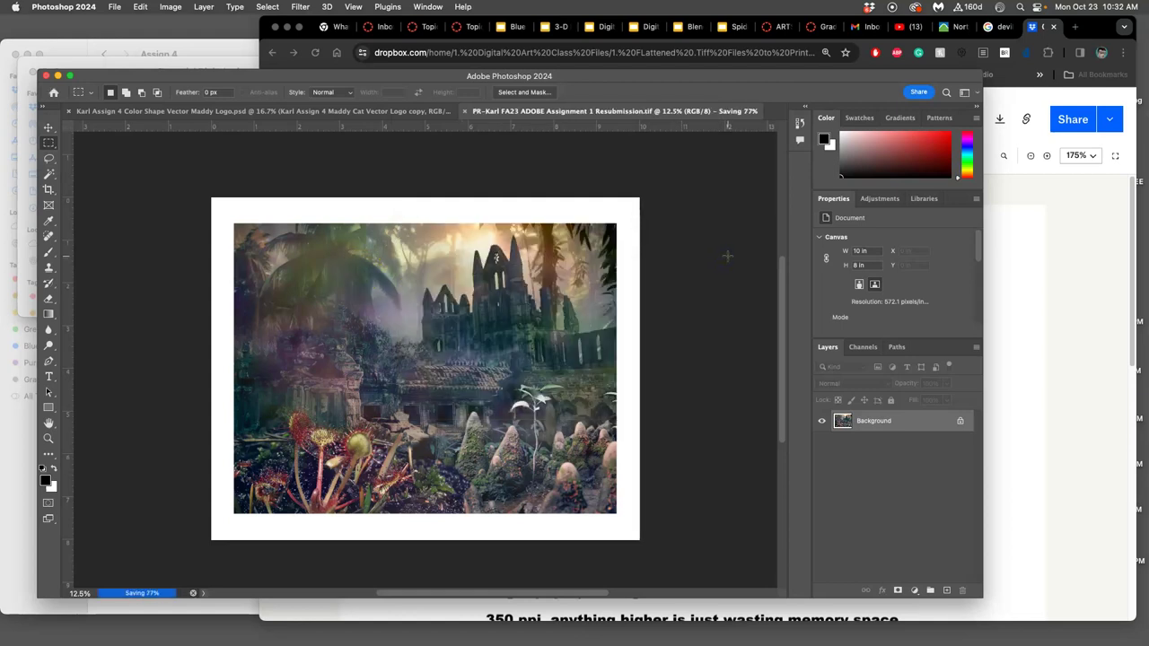
pyautogui.press('F11')
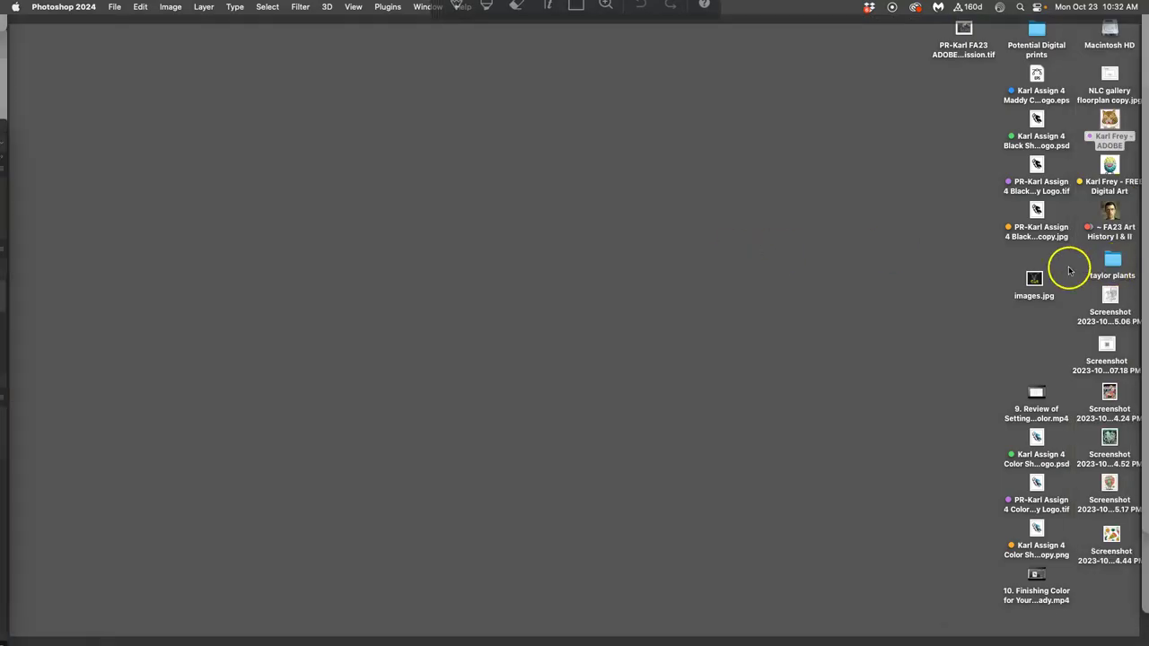
# Step: Tag the PR- jungle TIFF purple and move it from the Desktop into Potential Digital prints
pyautogui.rightClick(961, 36)
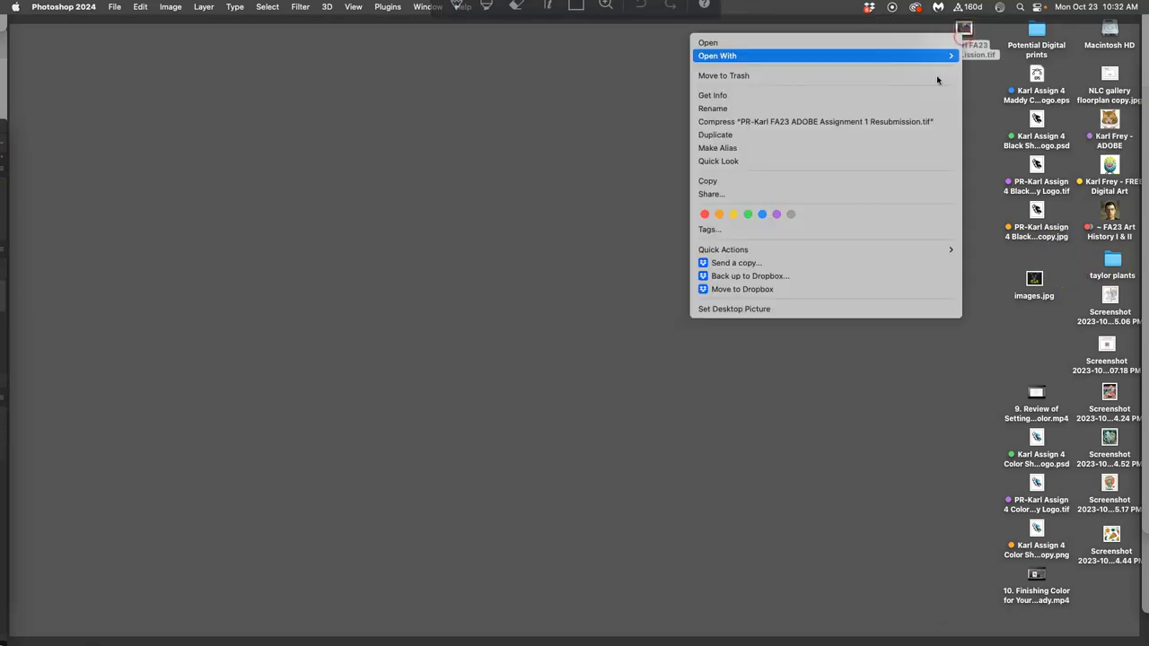
pyautogui.click(778, 214)
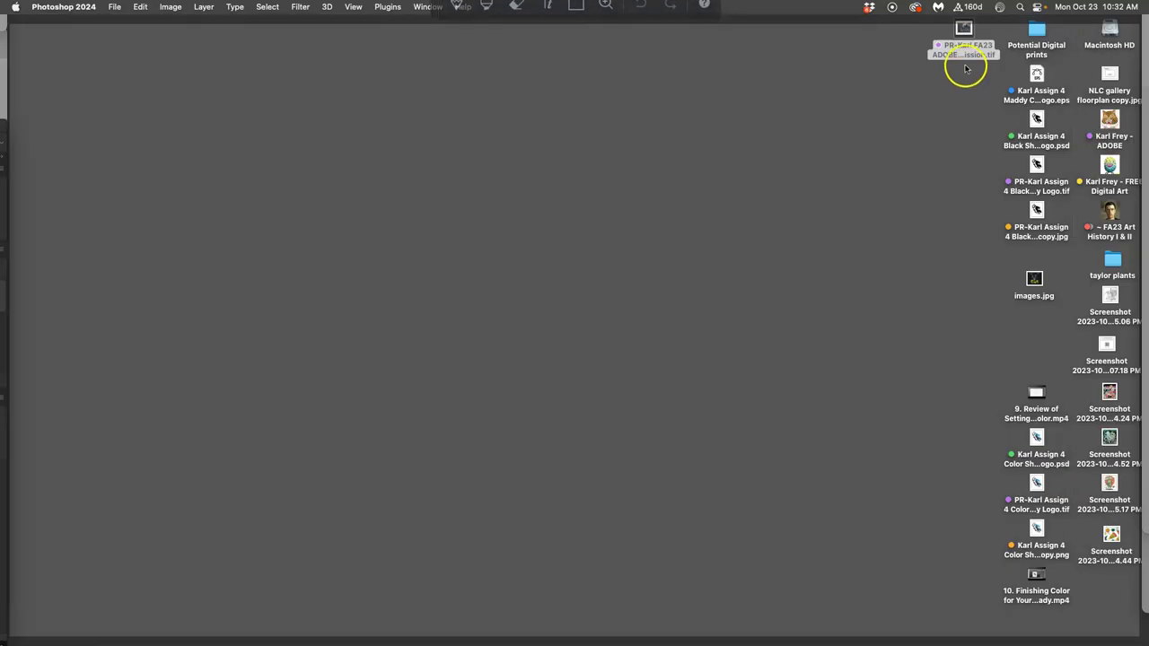
pyautogui.moveTo(965, 34); pyautogui.dragTo(744, 87)
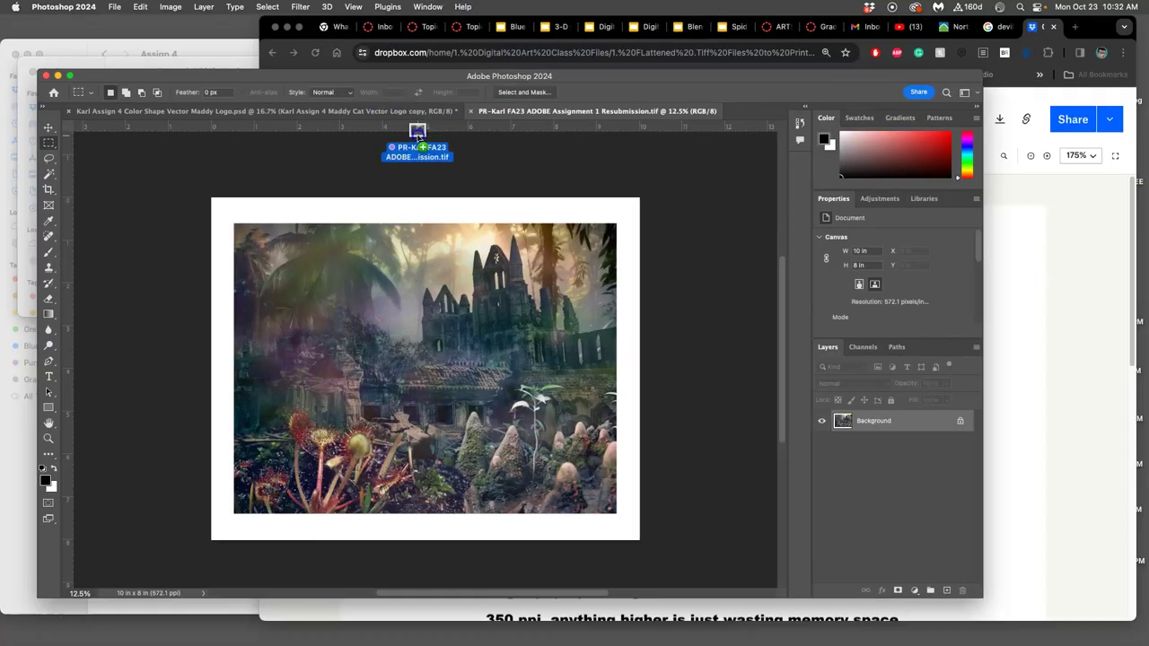
pyautogui.moveTo(417, 133); pyautogui.dragTo(128, 62)
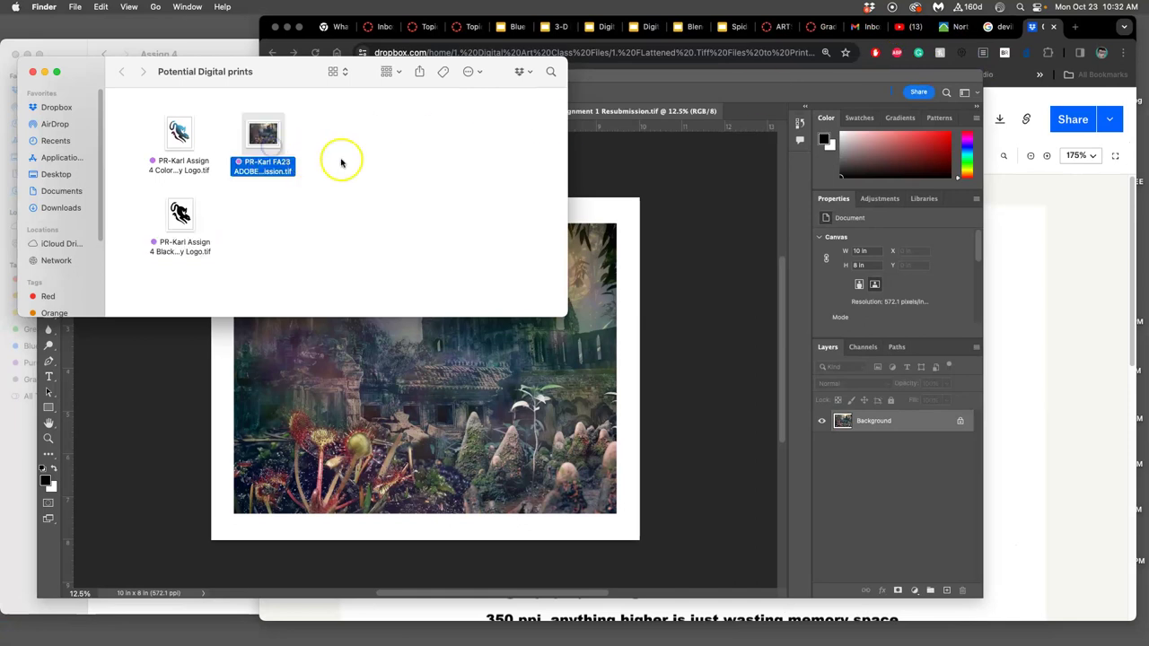
pyautogui.click(410, 167)
pyautogui.press('F11')
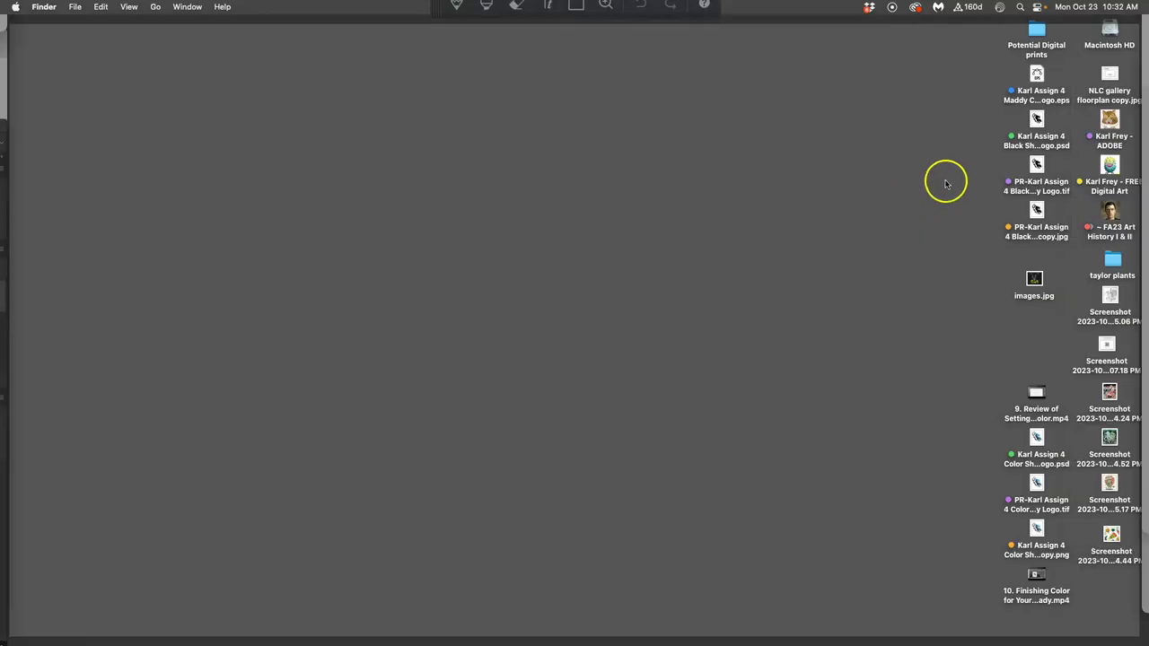
# Step: Open ADOBE > Assign 2 and launch the stork Creature .psd in Photoshop
pyautogui.doubleClick(1109, 120)
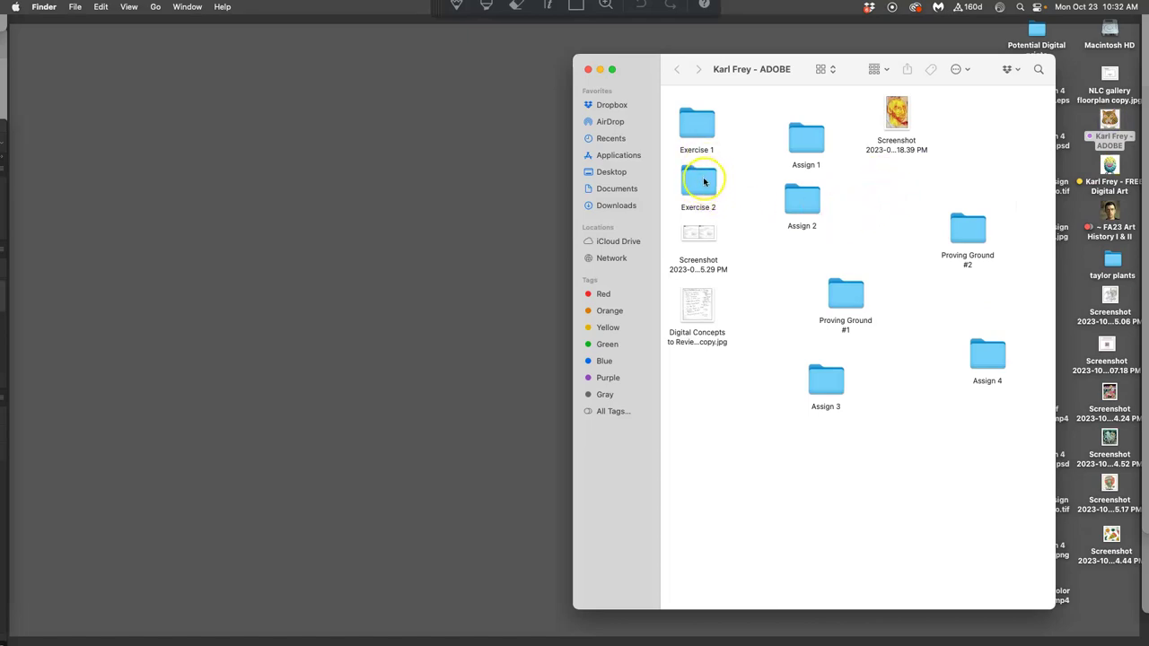
pyautogui.doubleClick(805, 227)
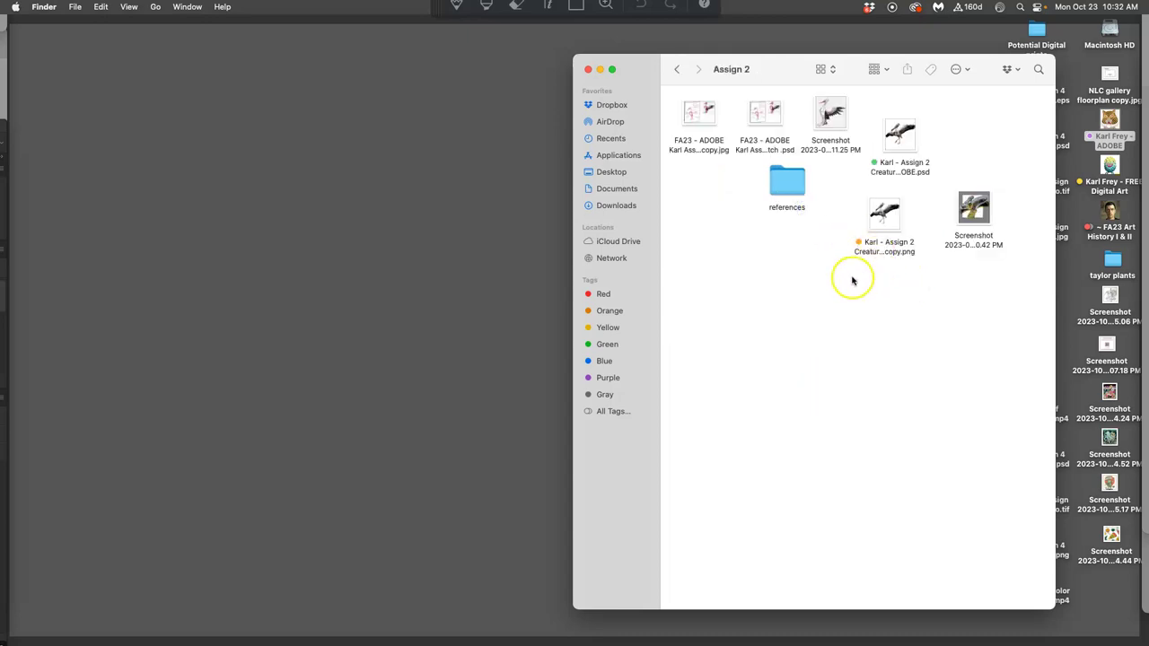
pyautogui.doubleClick(904, 139)
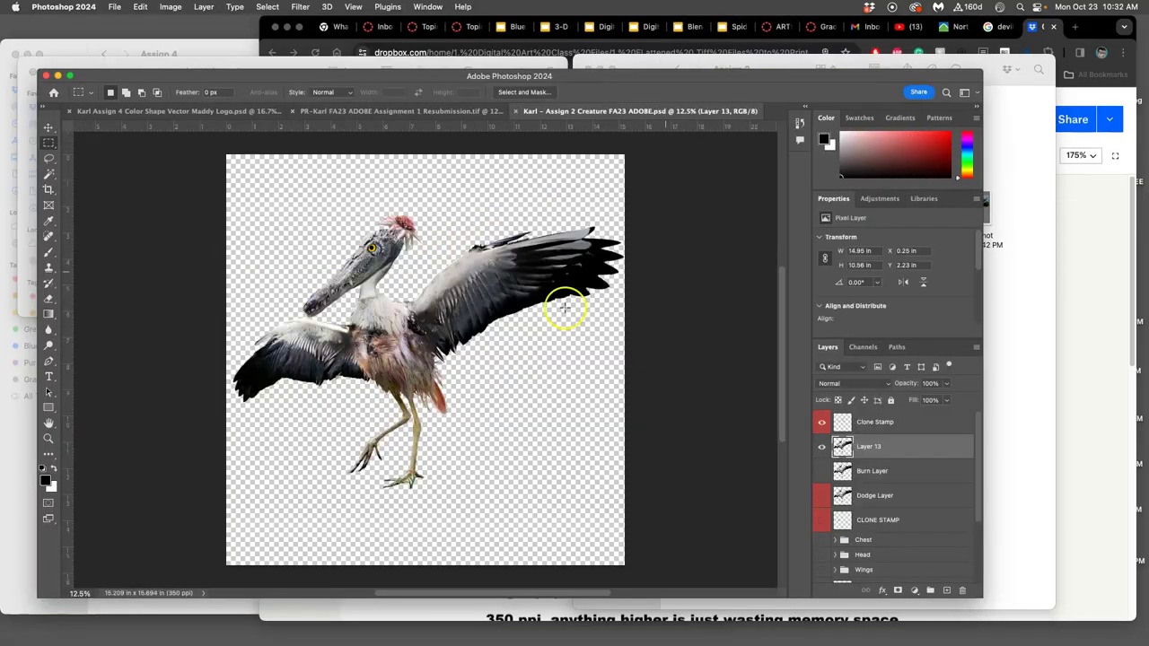
# Step: Without resampling, resize the stork to 8 in wide (8.255 in high, 665.375 ppi)
pyautogui.click(173, 8)
pyautogui.click(181, 97)
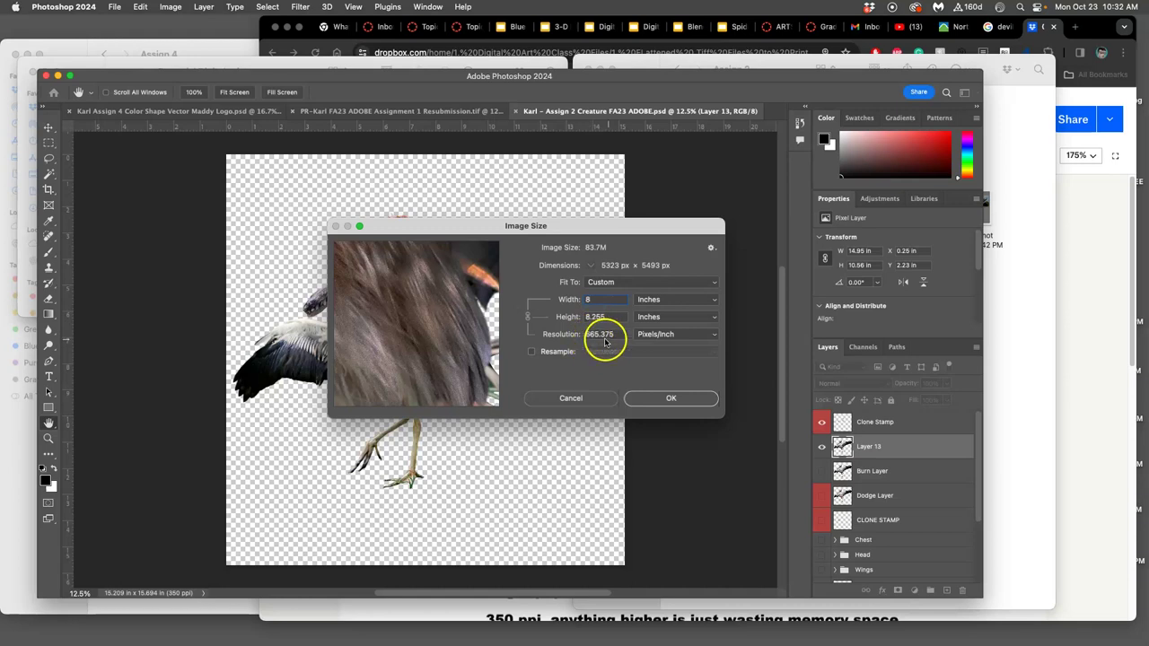
pyautogui.moveTo(564, 236); pyautogui.dragTo(704, 327)
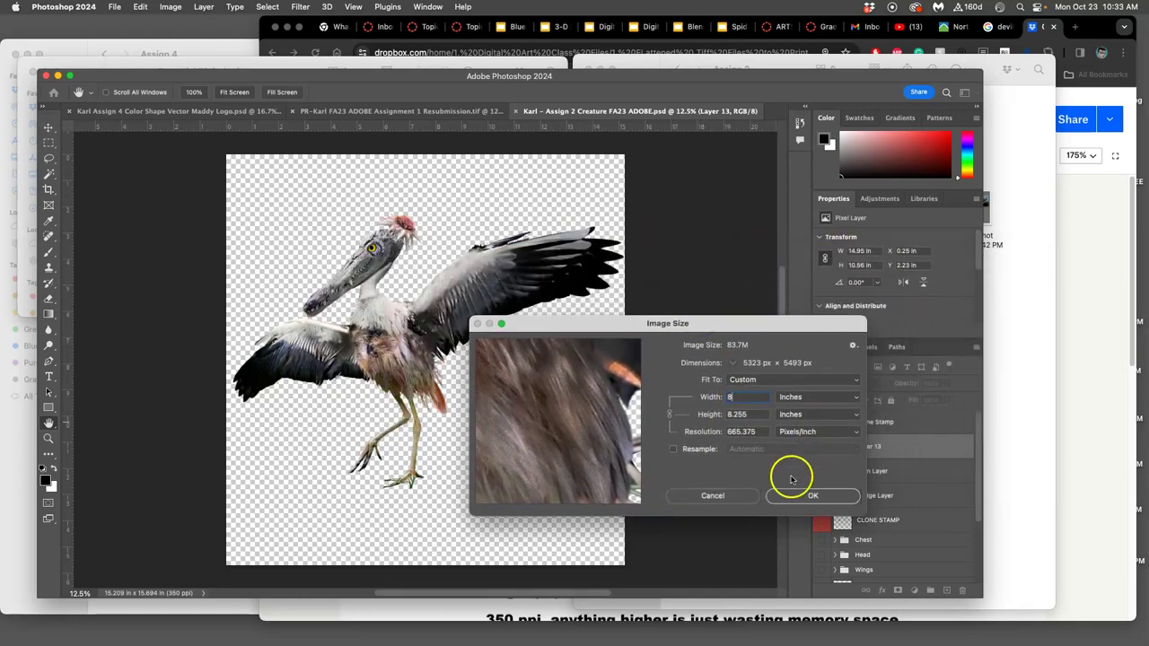
pyautogui.click(792, 496)
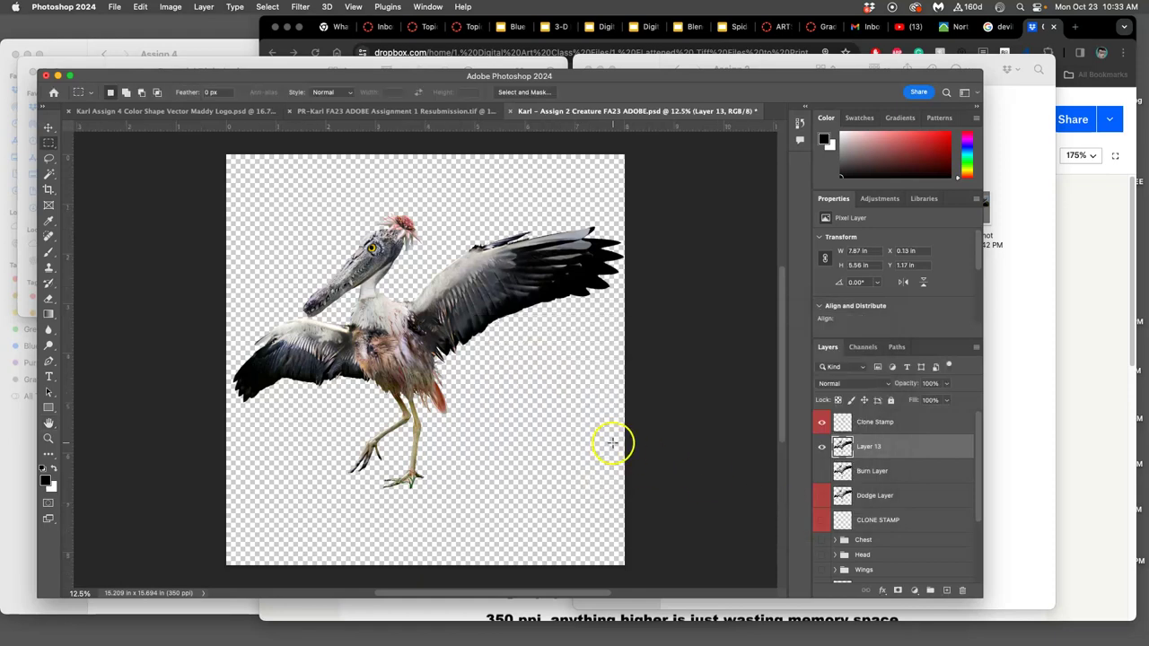
# Step: Resize the creature's canvas to 10 × 8 inches, proceeding despite the clipping warning
pyautogui.click(169, 7)
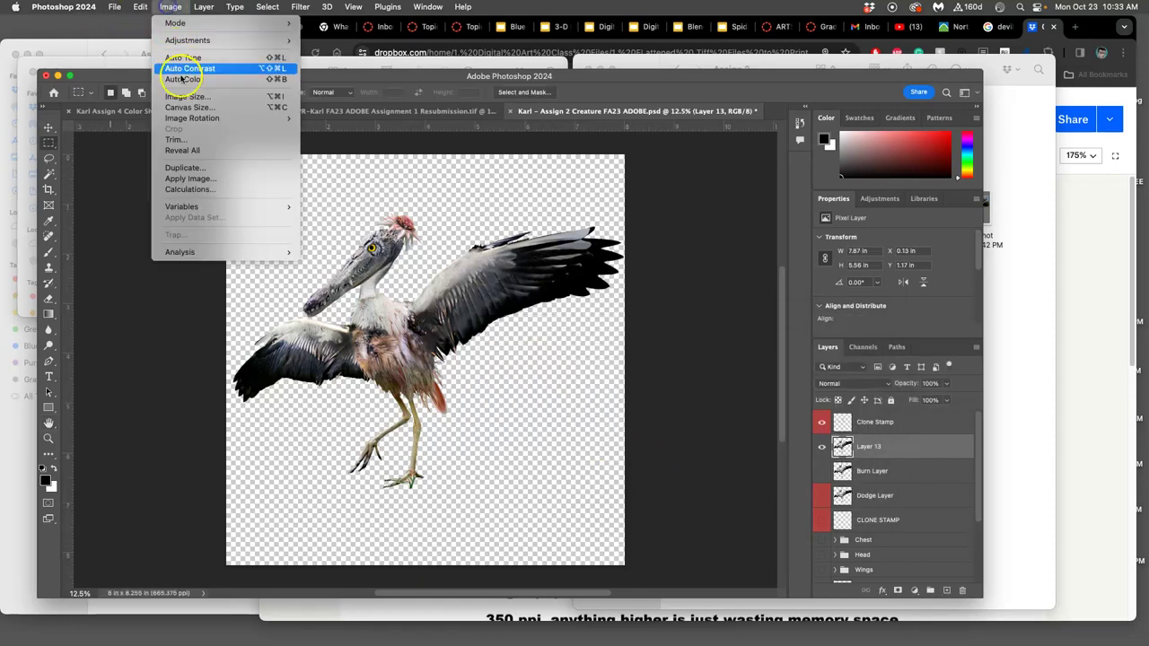
pyautogui.click(179, 106)
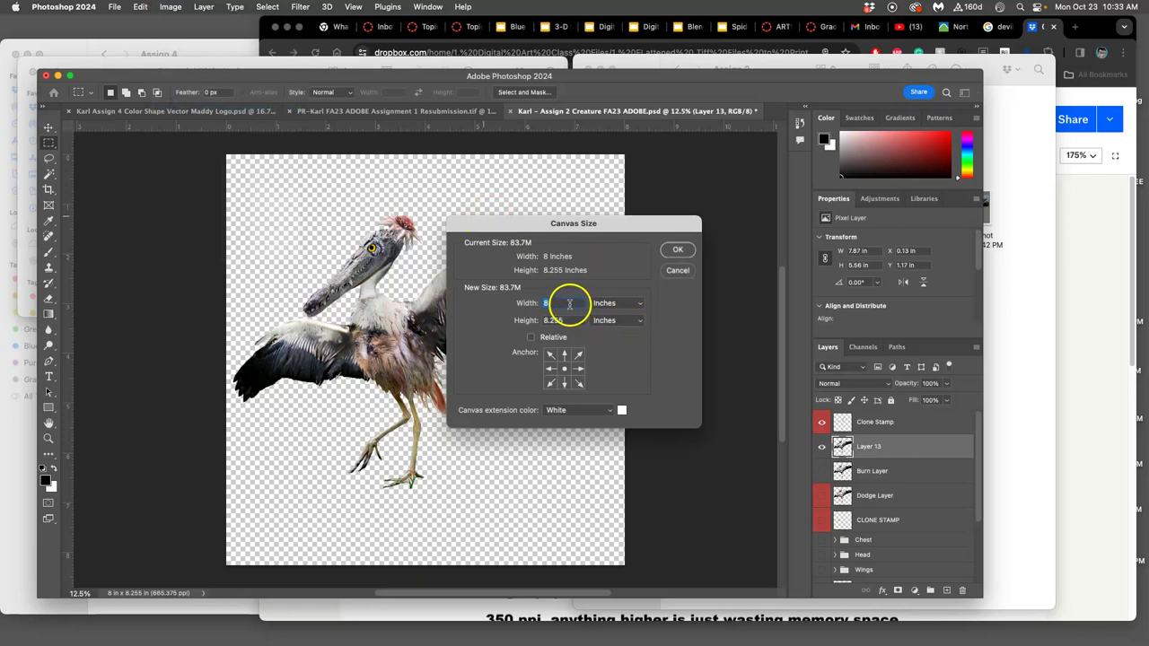
pyautogui.click(511, 303)
pyautogui.write('10')
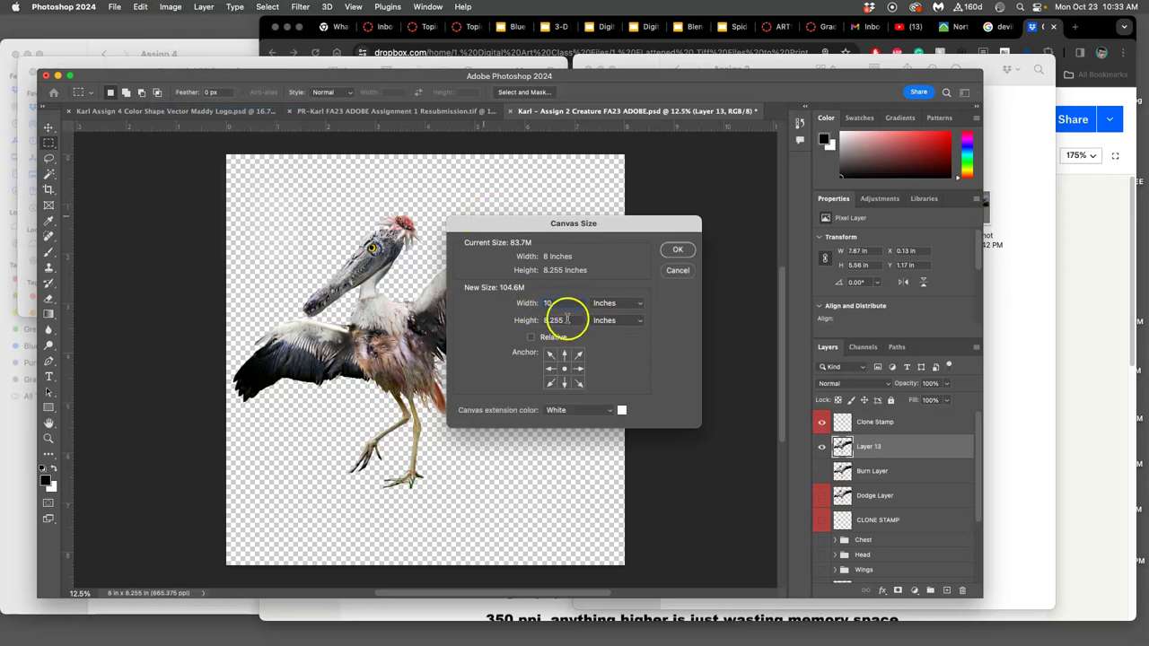
pyautogui.click(518, 320)
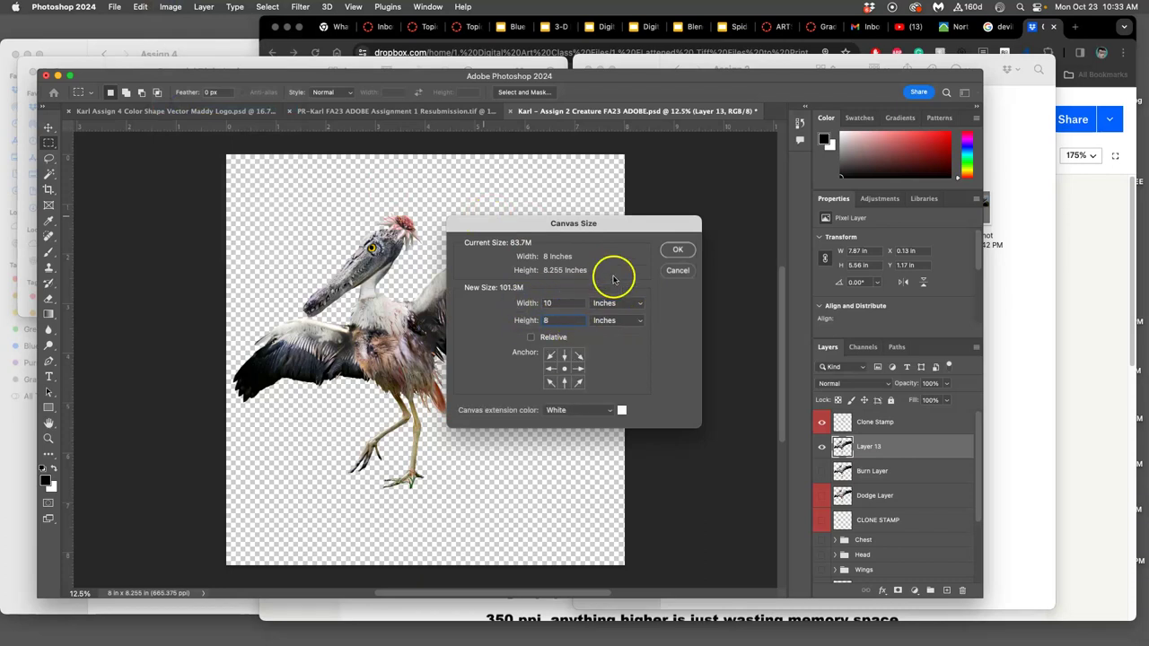
pyautogui.click(677, 250)
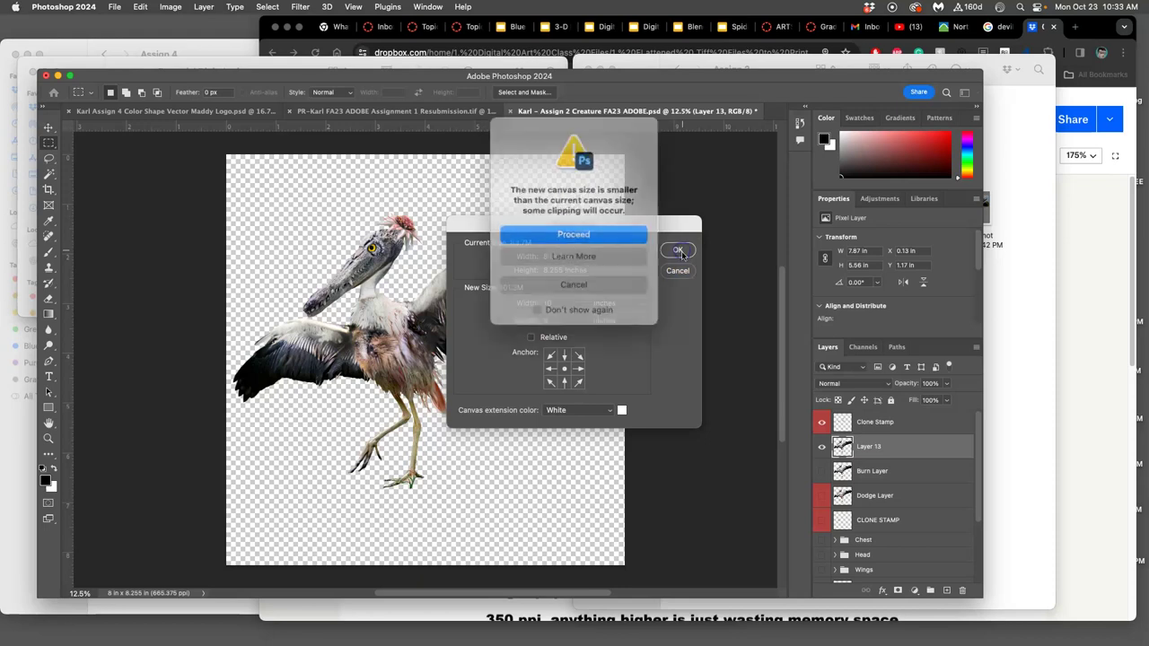
pyautogui.click(592, 234)
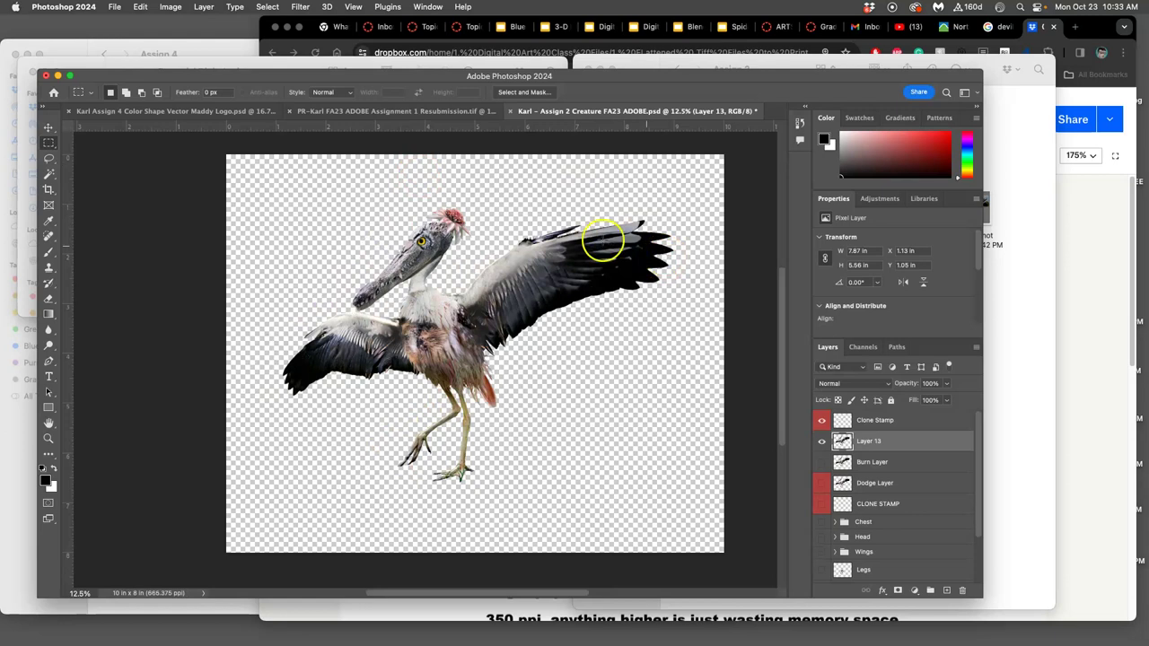
pyautogui.press('super+minus')
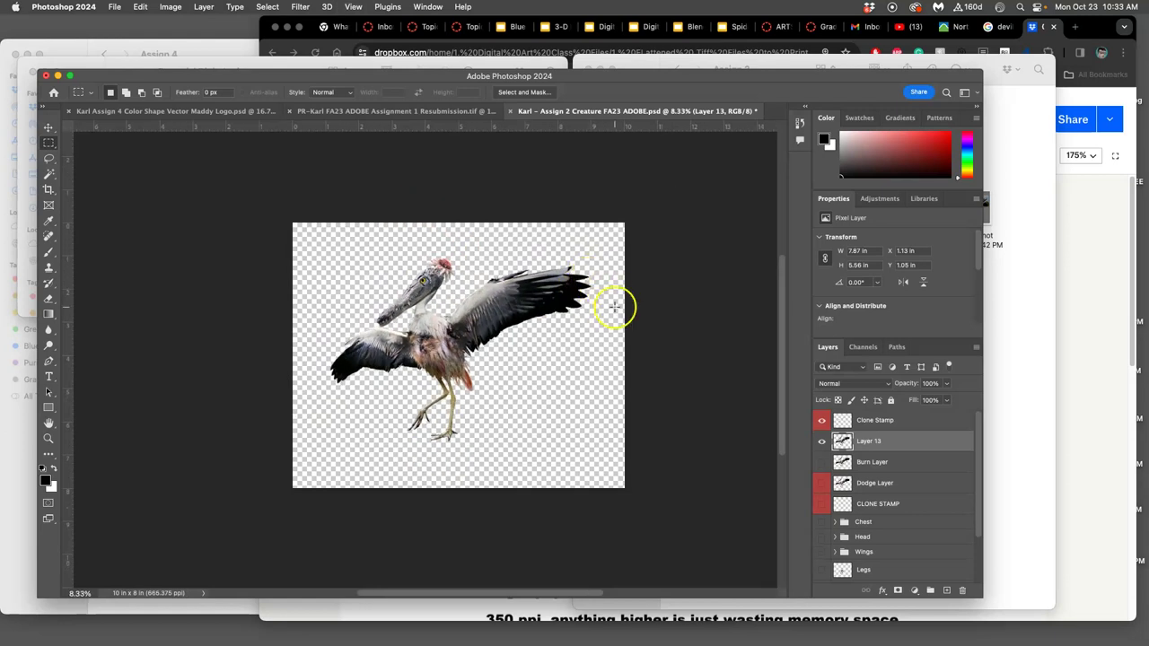
# Step: Flatten the image onto one background layer, discarding hidden layers
pyautogui.click(203, 7)
pyautogui.click(243, 459)
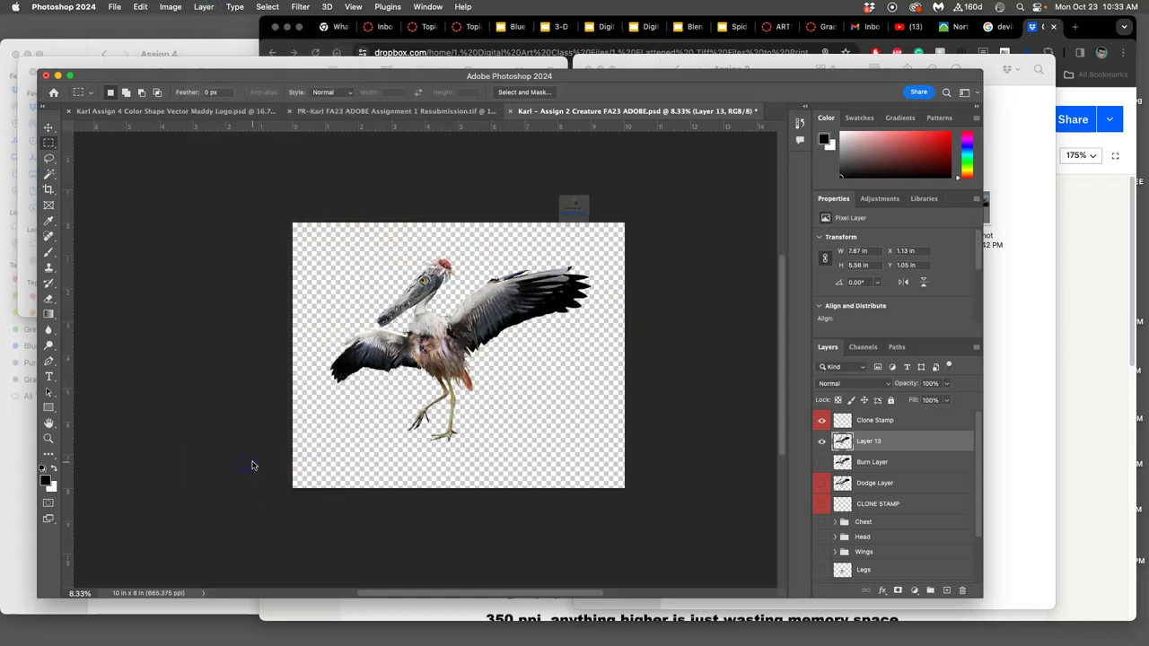
pyautogui.click(596, 224)
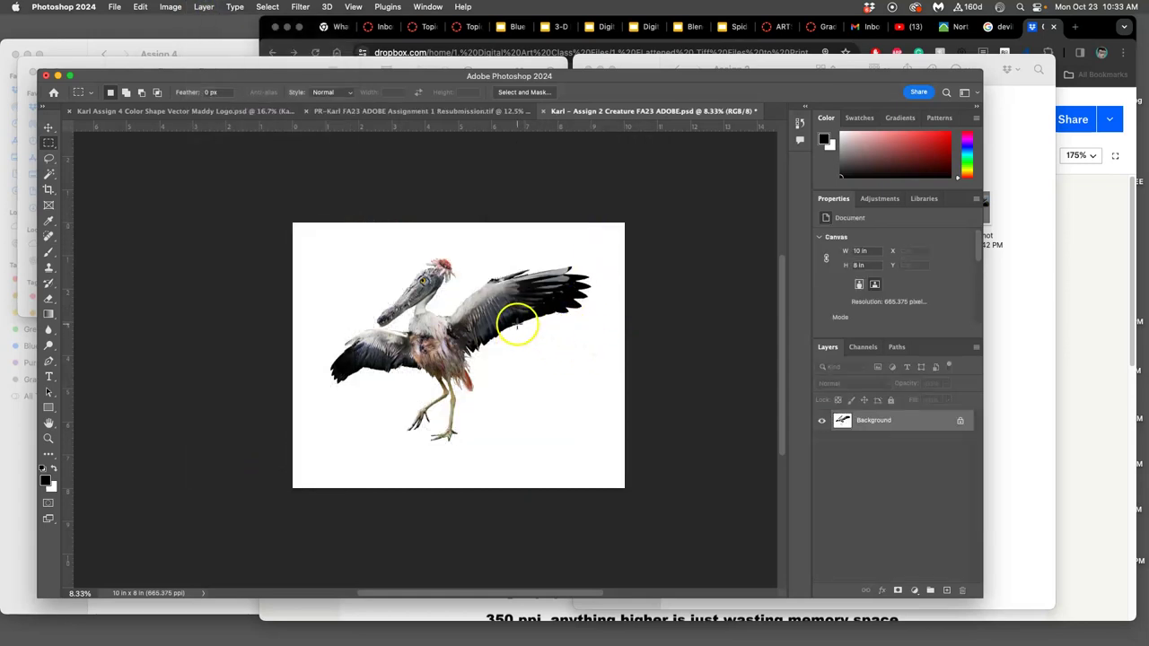
# Step: Scale the creature up to about 105.6% with Free Transform and commit it
pyautogui.press('super+t')
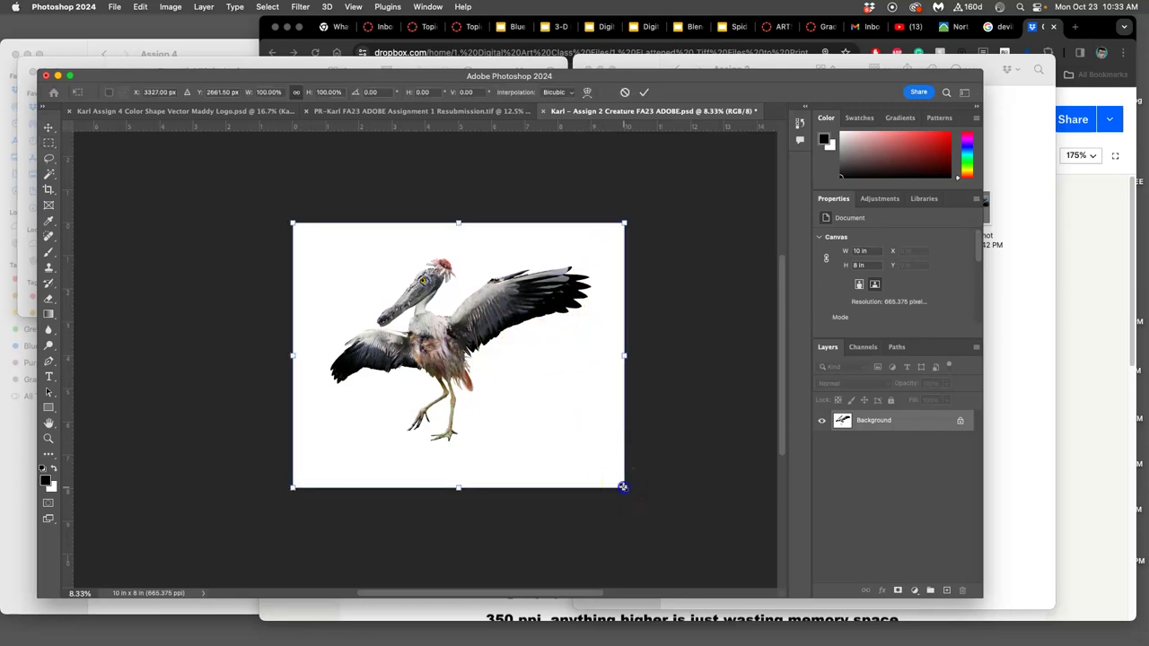
pyautogui.moveTo(621, 485); pyautogui.dragTo(640, 502)
pyautogui.press('Return')
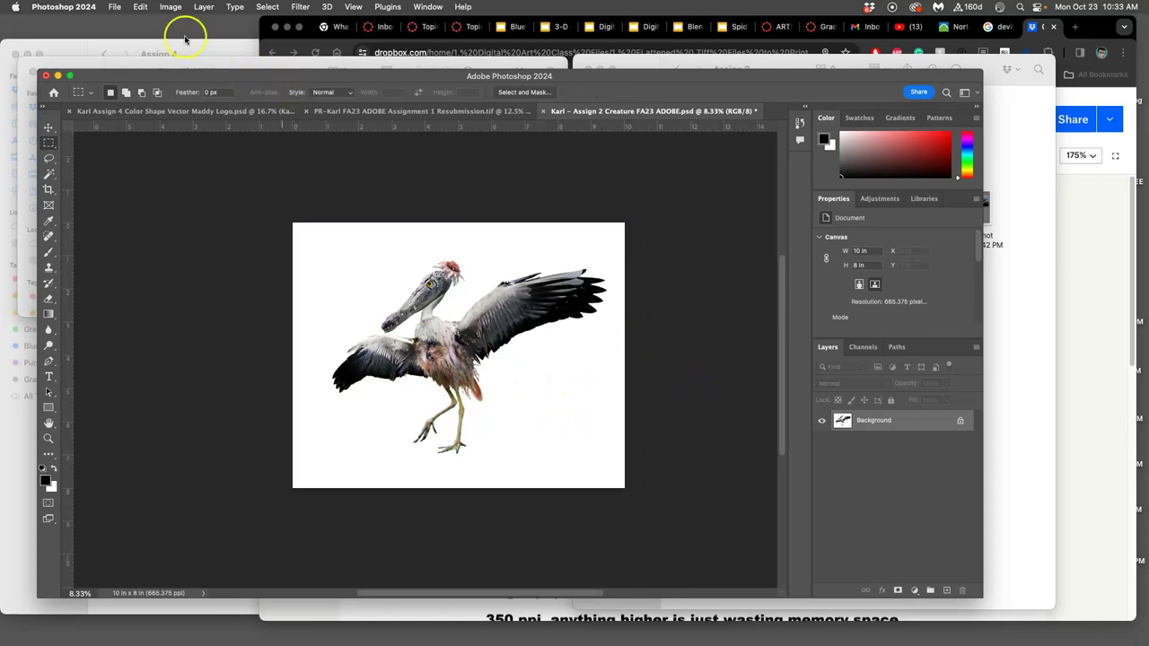
# Step: Resample the image to 350 ppi in Image Size, keeping 10 × 8 inches
pyautogui.click(171, 8)
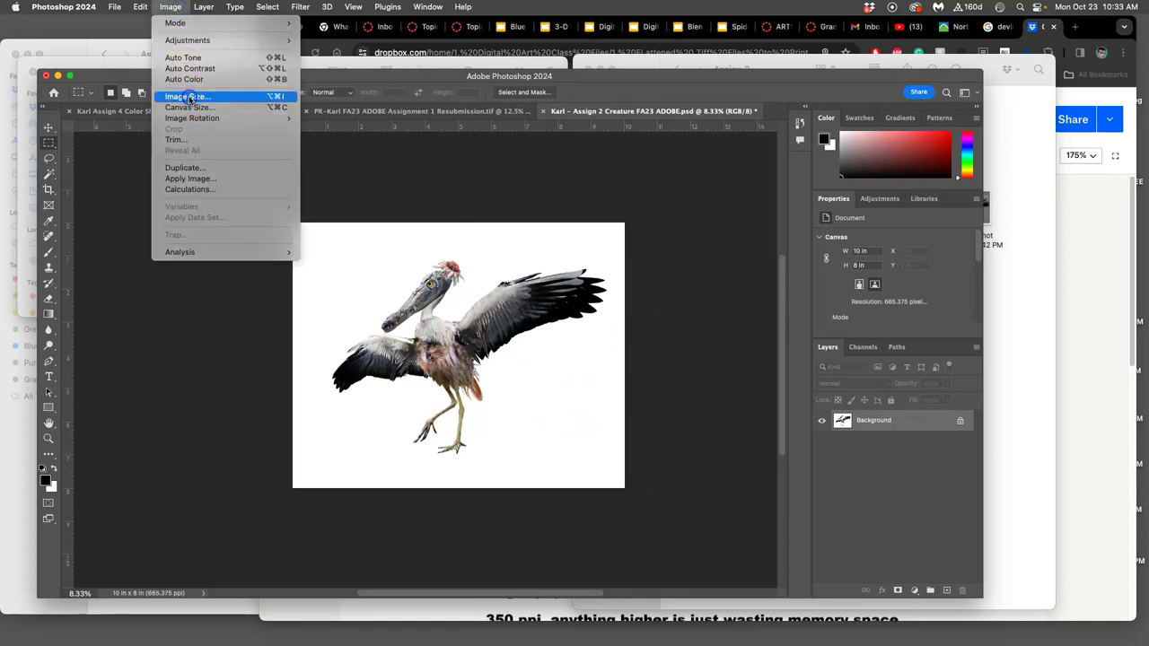
pyautogui.click(189, 97)
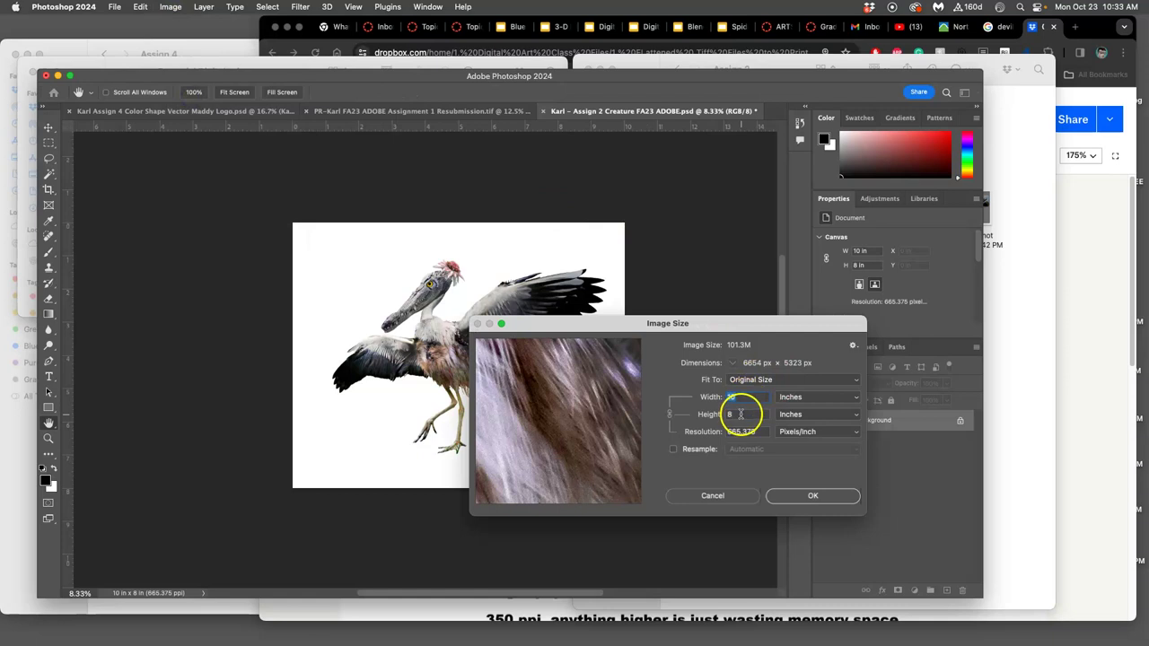
pyautogui.click(672, 450)
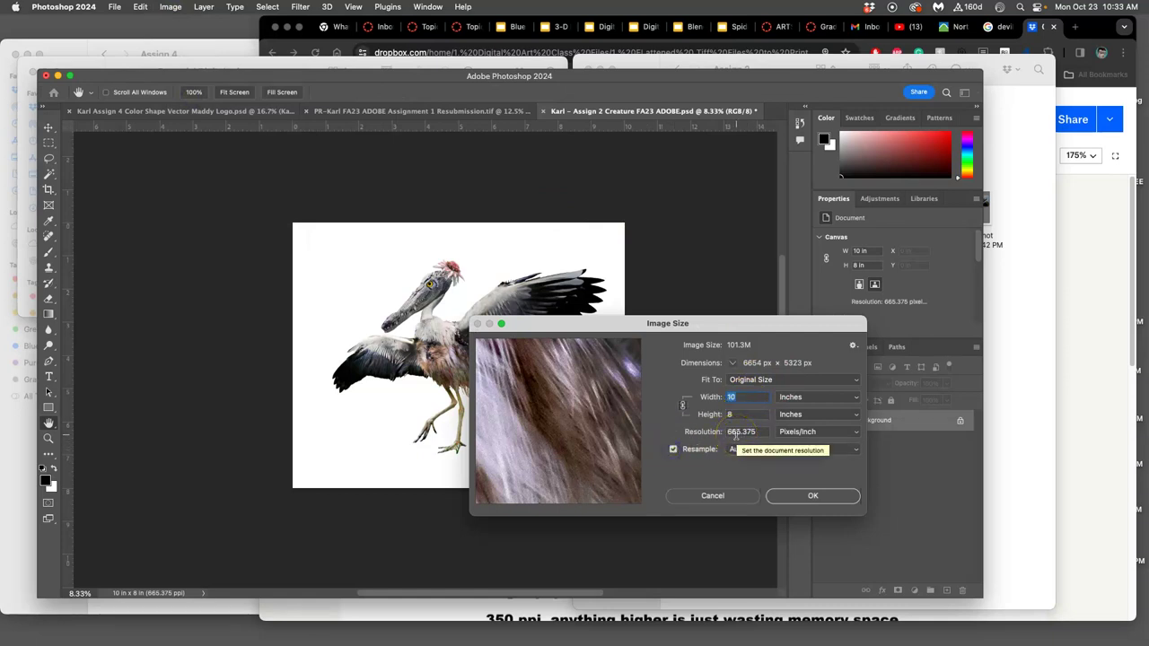
pyautogui.click(742, 434)
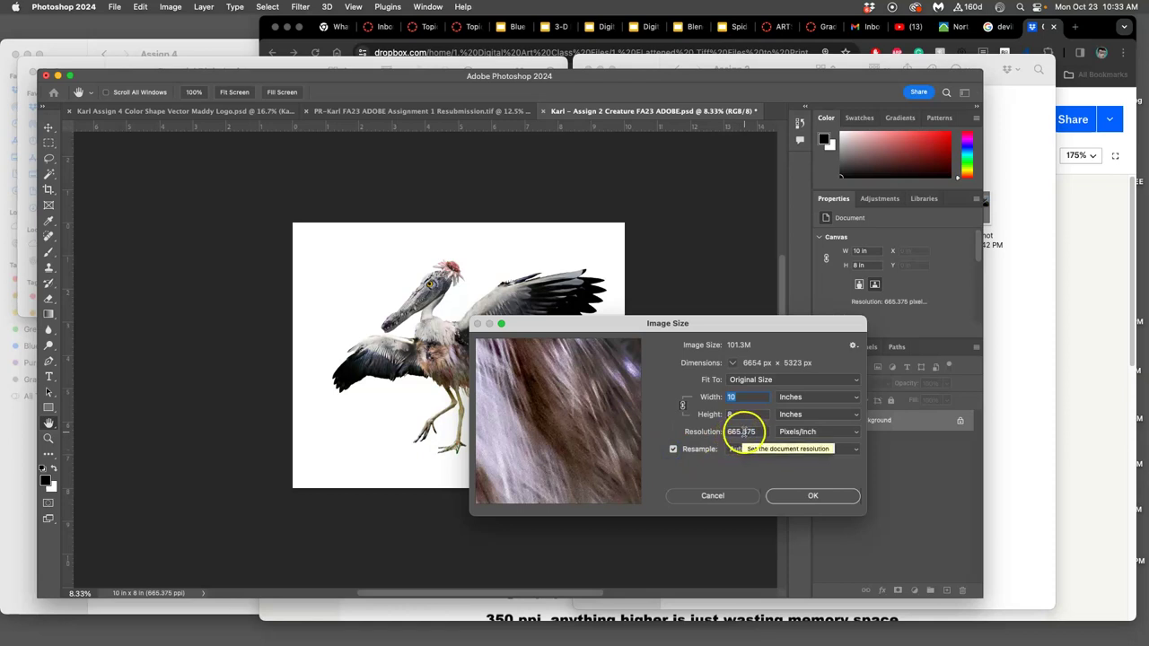
pyautogui.write('350')
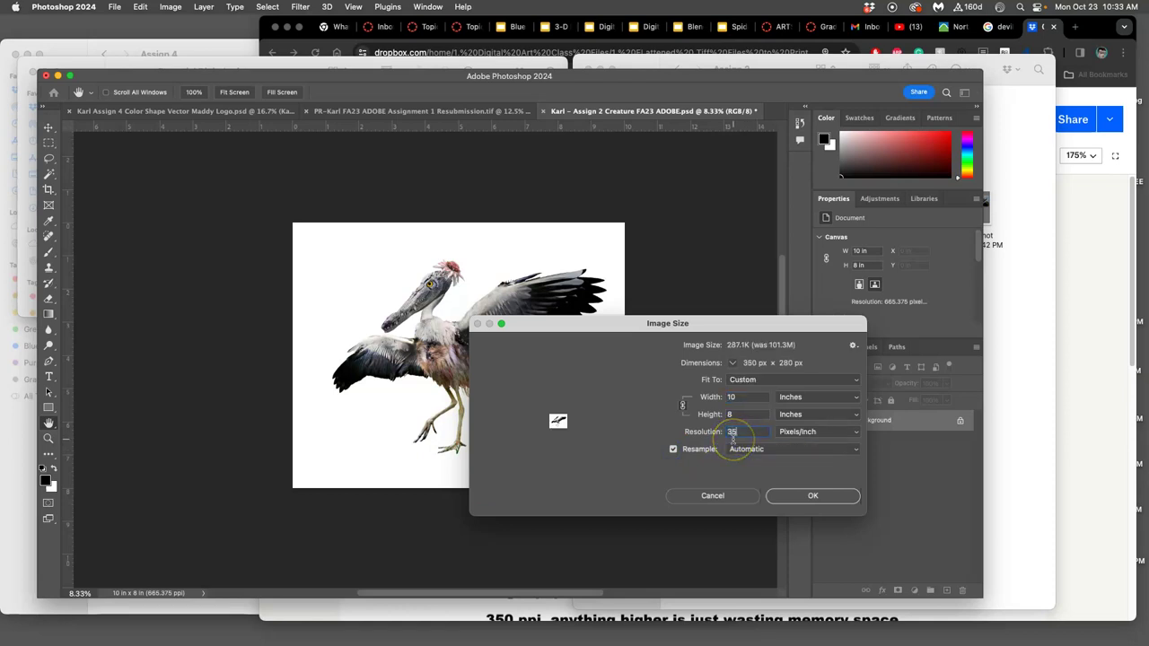
pyautogui.click(812, 494)
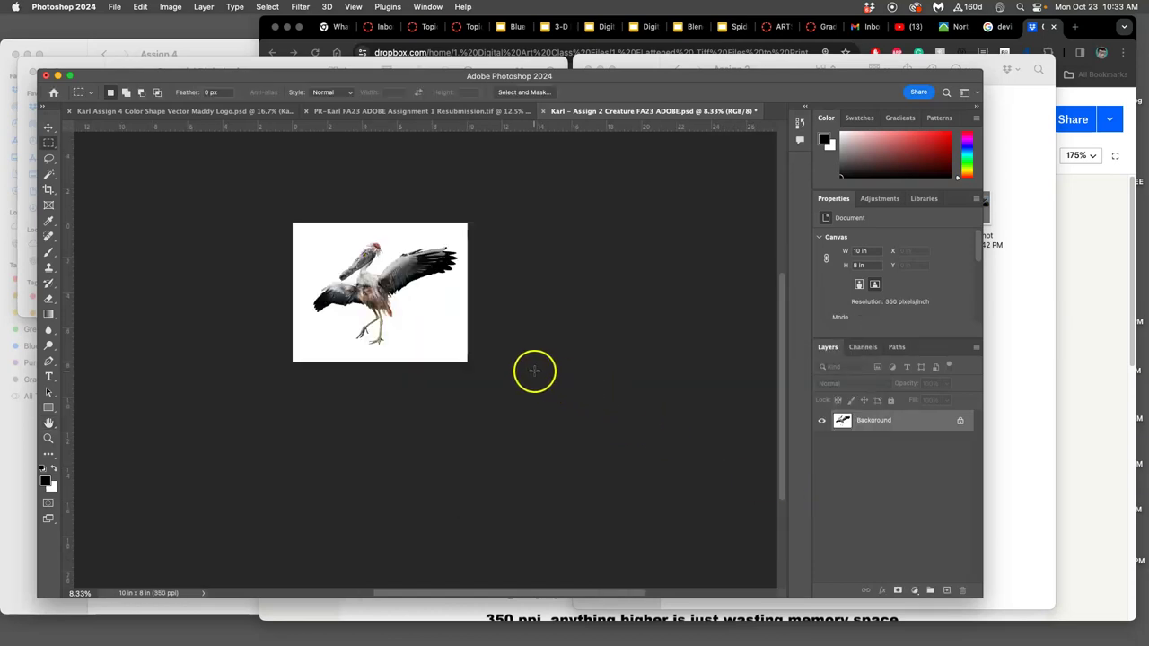
# Step: Scroll around to inspect the creature, then zoom out to see the whole image
pyautogui.scroll(10, 537, 370)
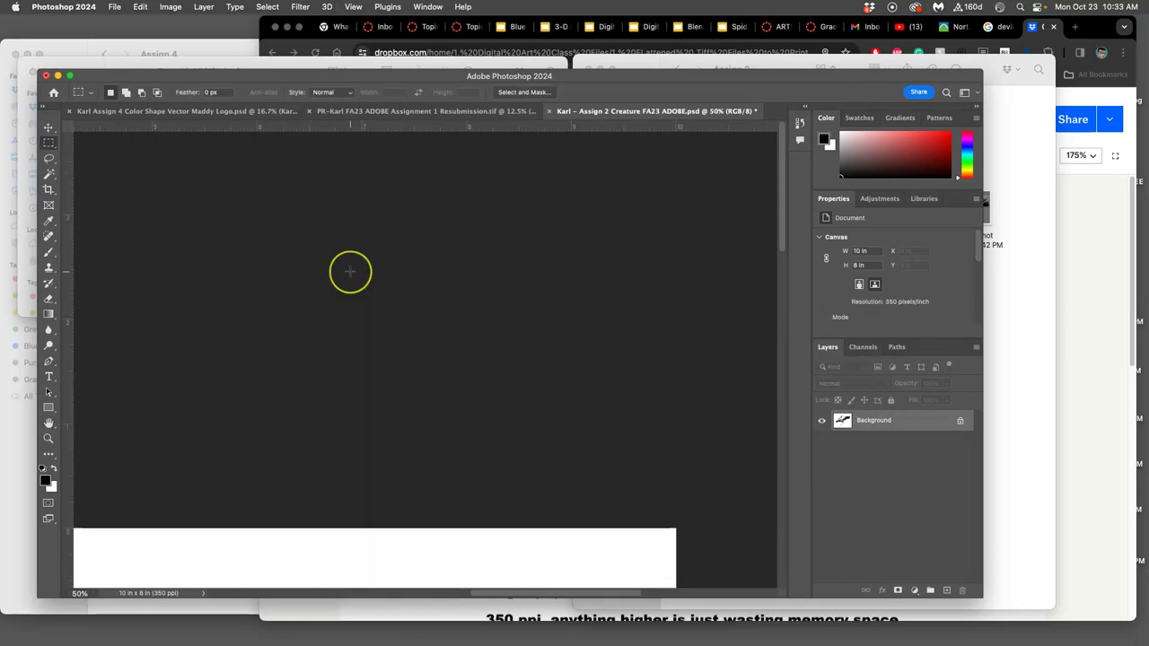
pyautogui.hscroll(-10, 350, 271)
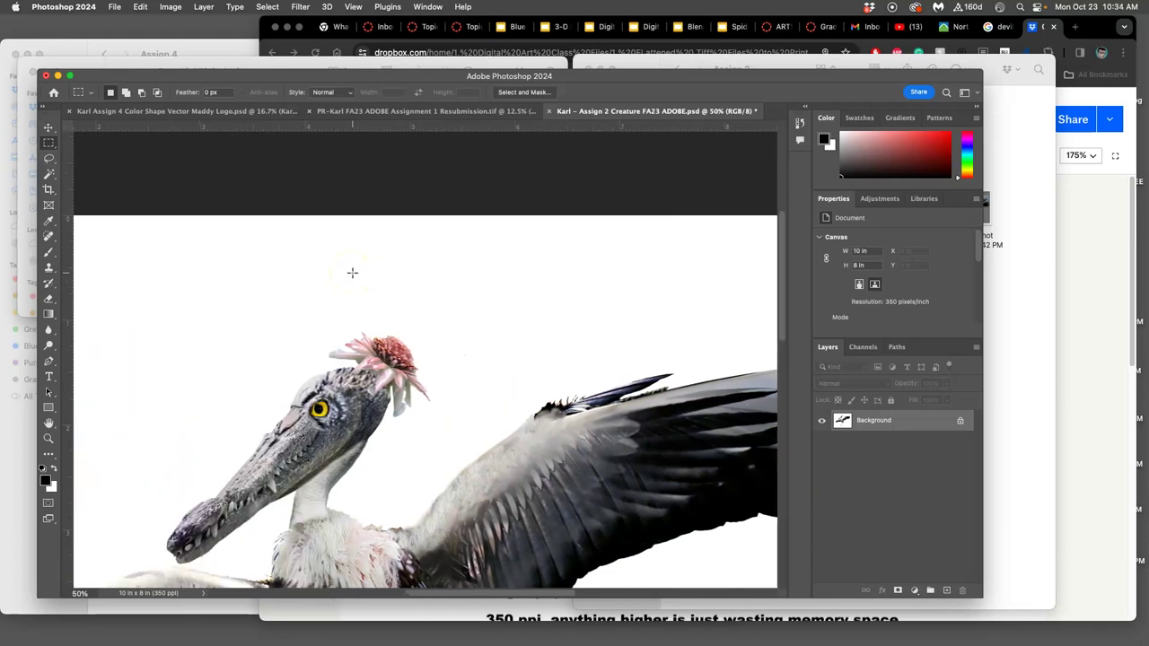
pyautogui.scroll(-10, 351, 272)
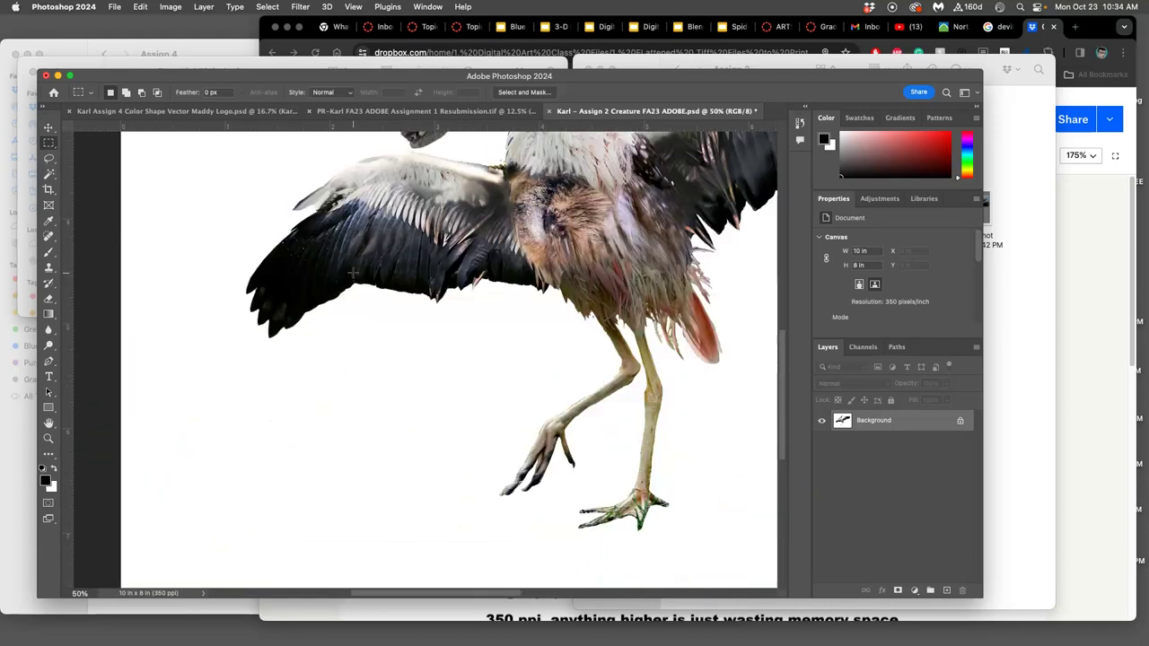
pyautogui.hscroll(1, 352, 272)
pyautogui.press('super+minus')
pyautogui.press('super+minus')
pyautogui.press('super+minus')
pyautogui.press('super+minus')
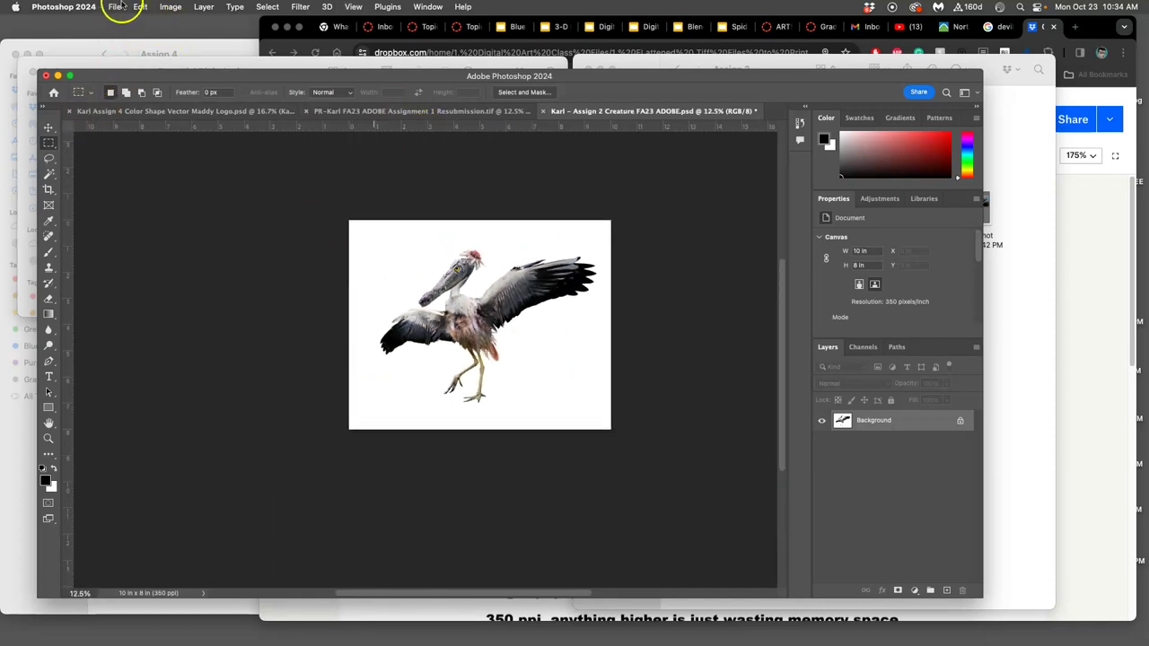
# Step: Save the creature under a PR- prefixed name as a TIFF with LZW compression
pyautogui.click(115, 7)
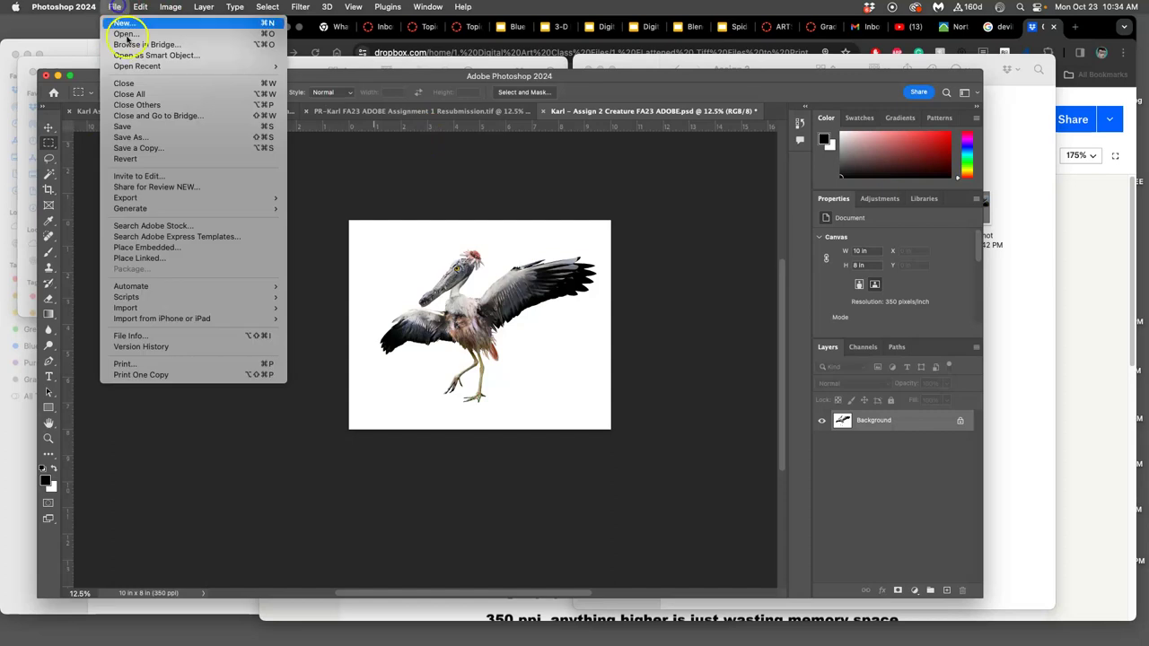
pyautogui.click(136, 137)
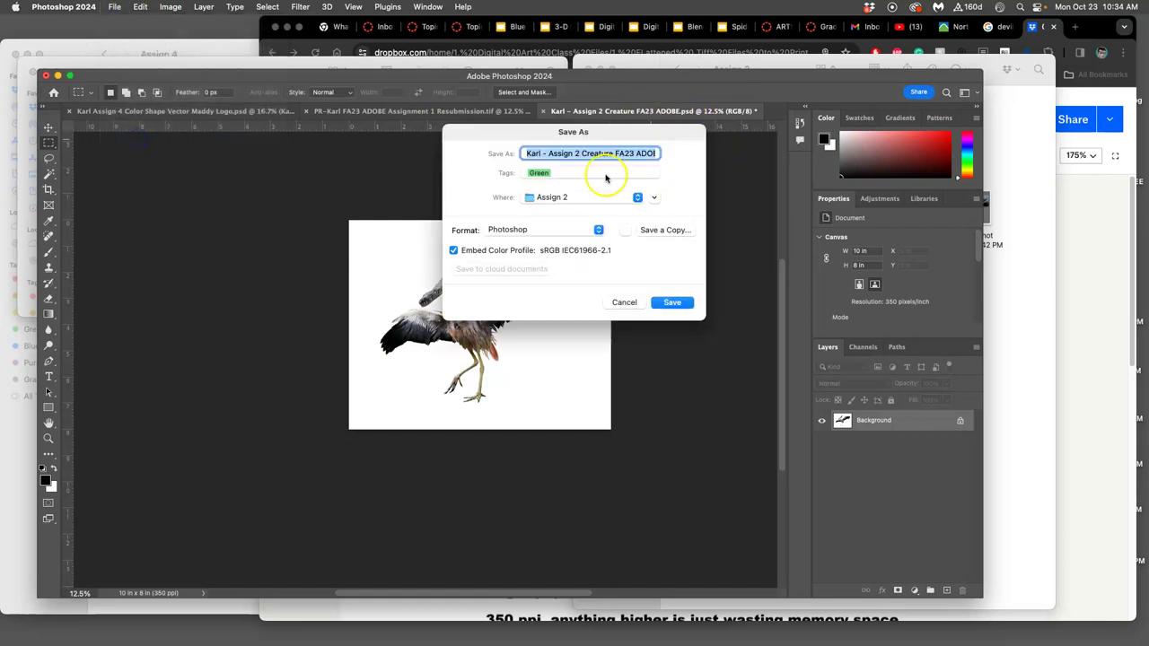
pyautogui.click(527, 154)
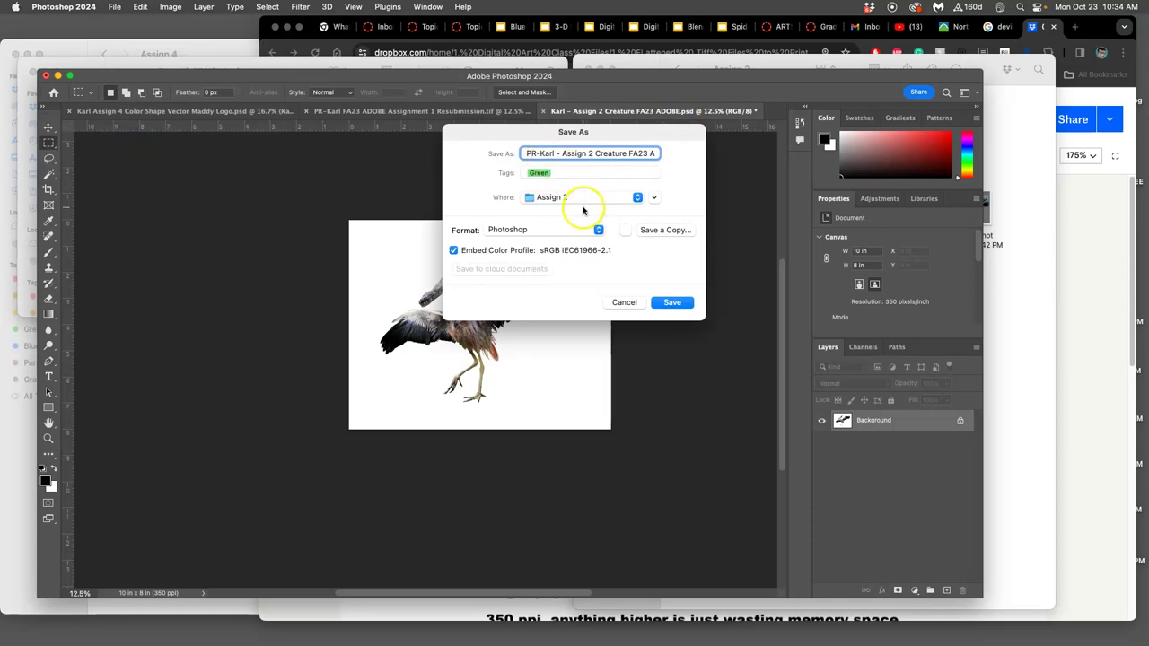
pyautogui.click(547, 230)
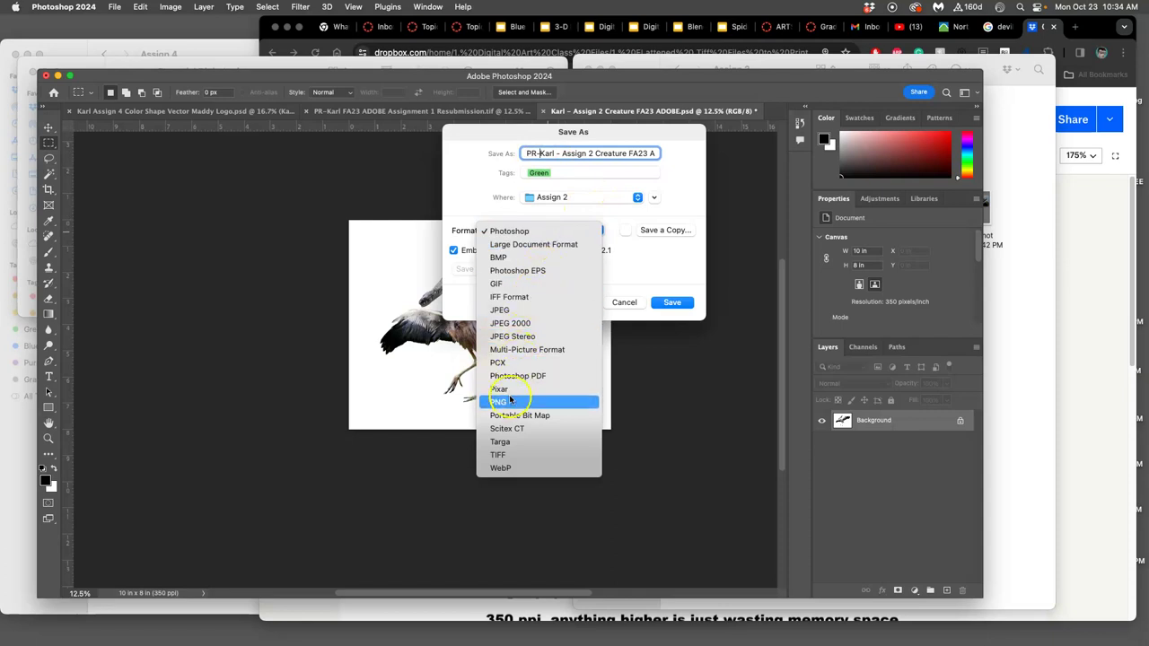
pyautogui.click(499, 454)
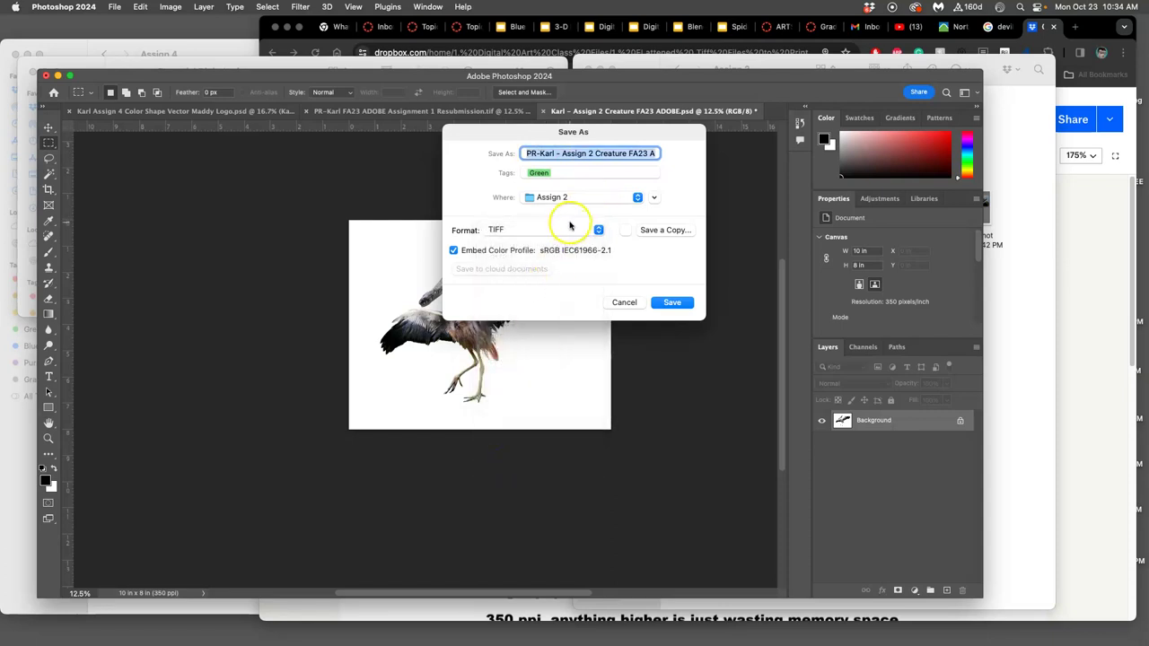
pyautogui.click(671, 302)
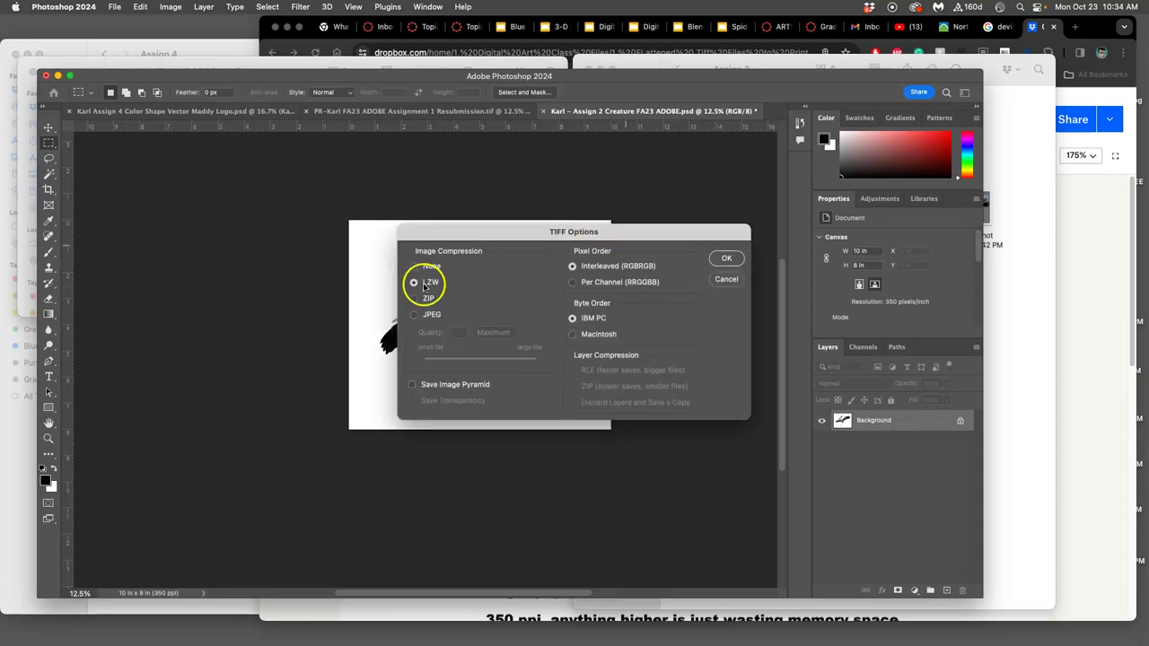
pyautogui.click(726, 259)
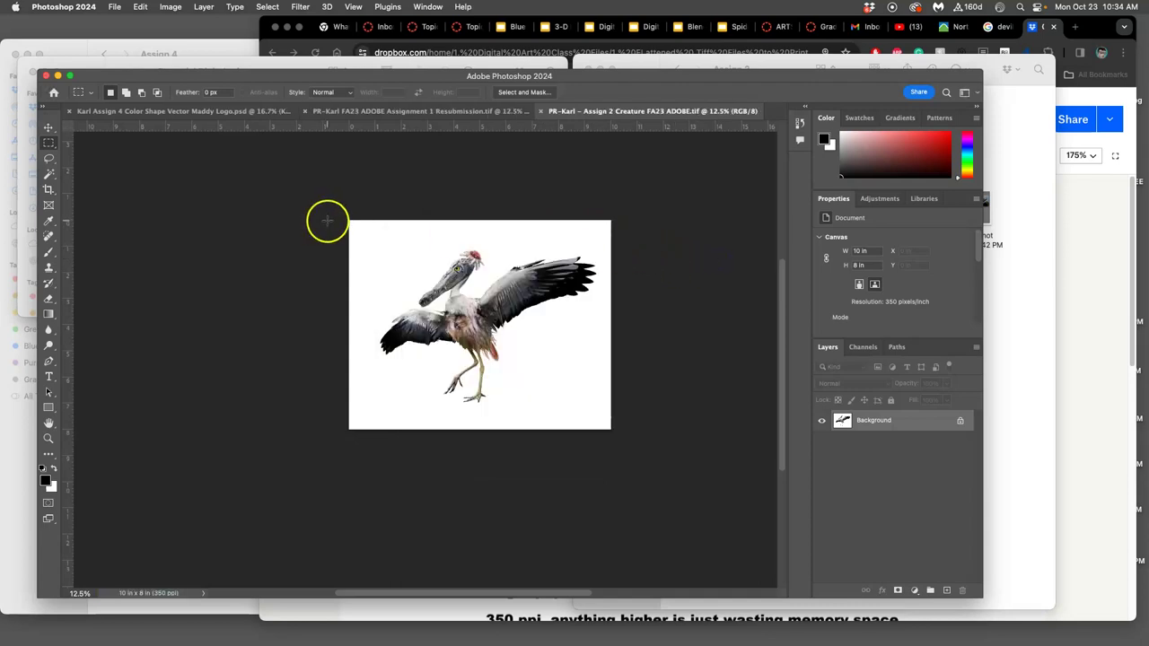
# Step: Move the creature TIFF into Potential Digital prints and tag it Purple
pyautogui.click(176, 61)
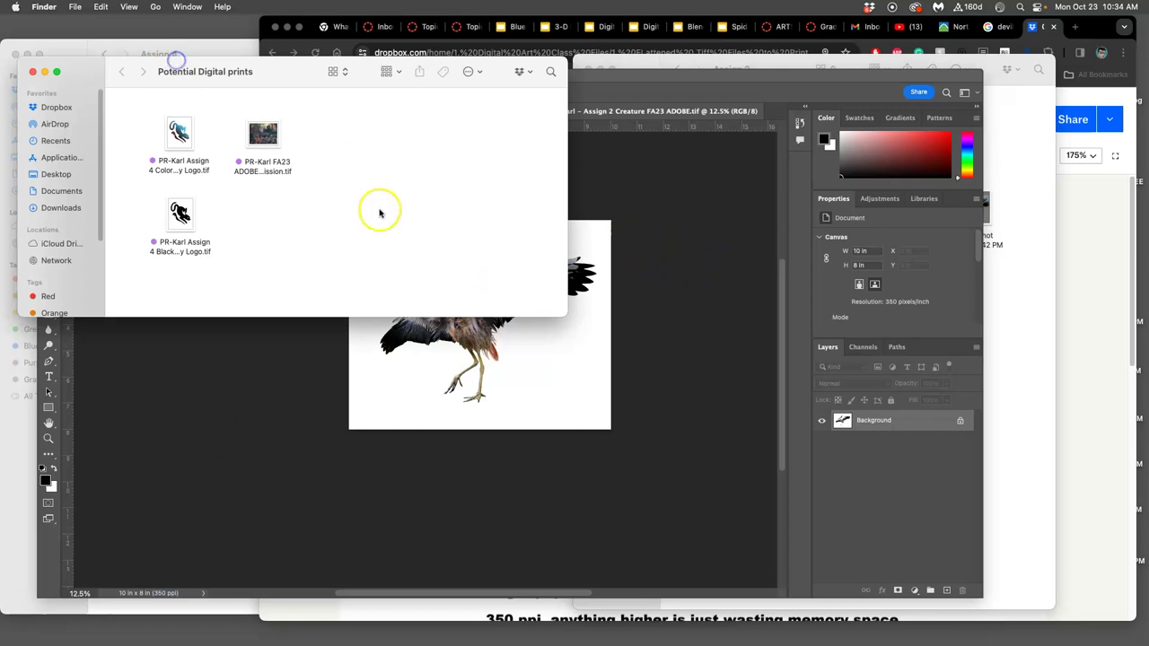
pyautogui.press('F11')
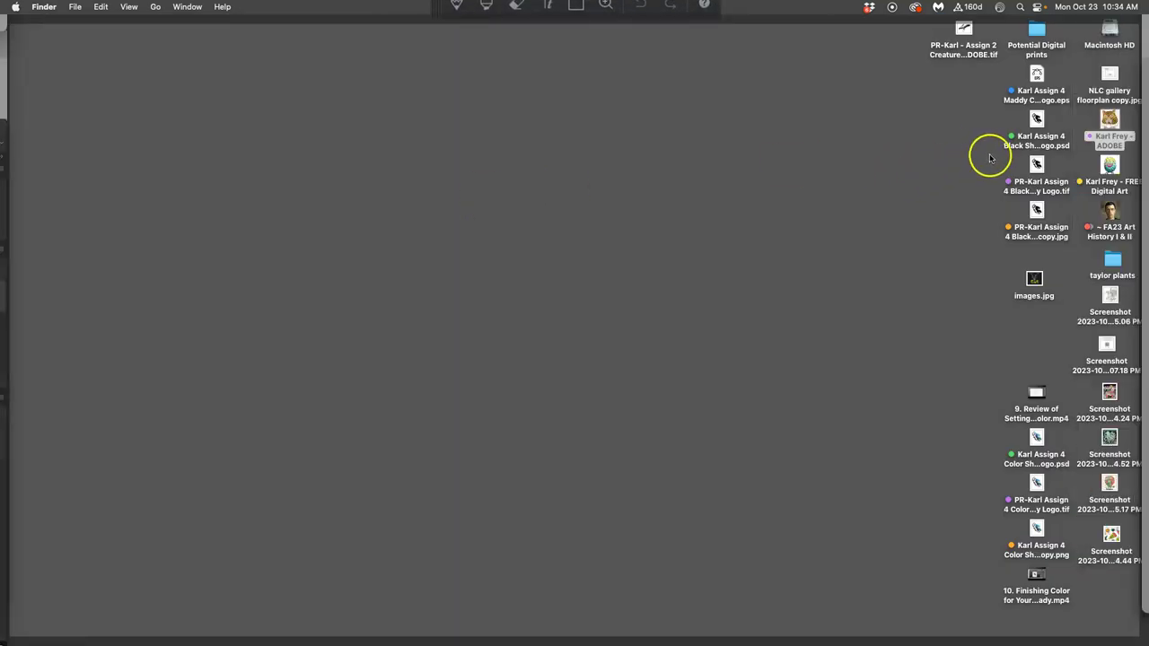
pyautogui.moveTo(964, 35); pyautogui.dragTo(375, 211)
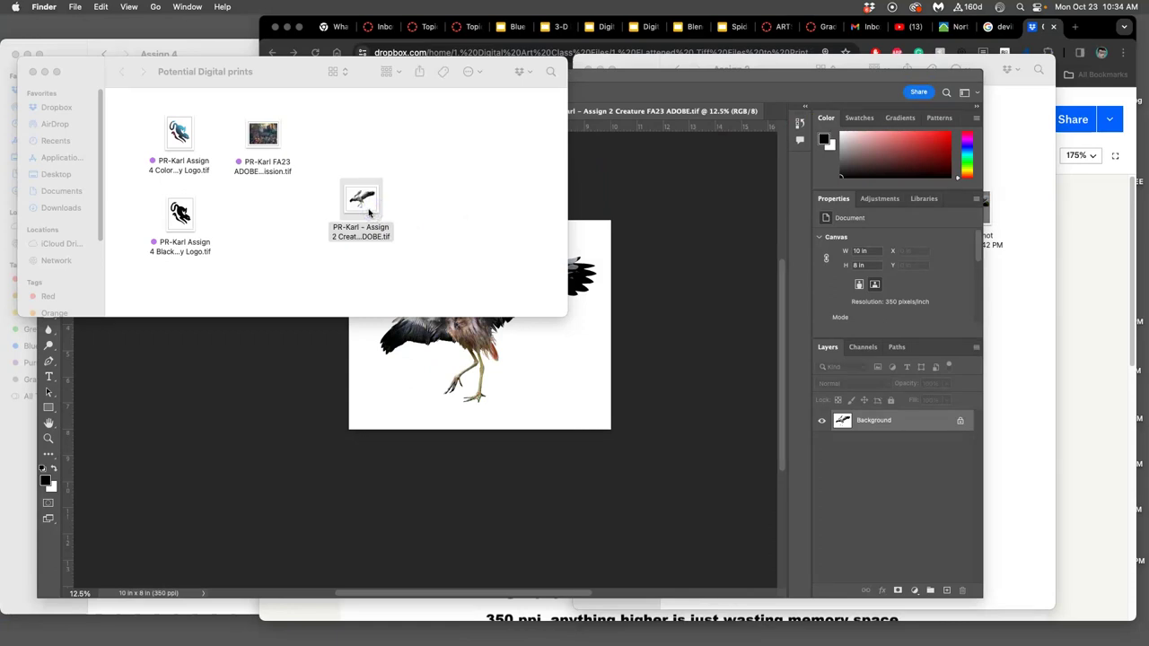
pyautogui.rightClick(368, 212)
pyautogui.click(454, 387)
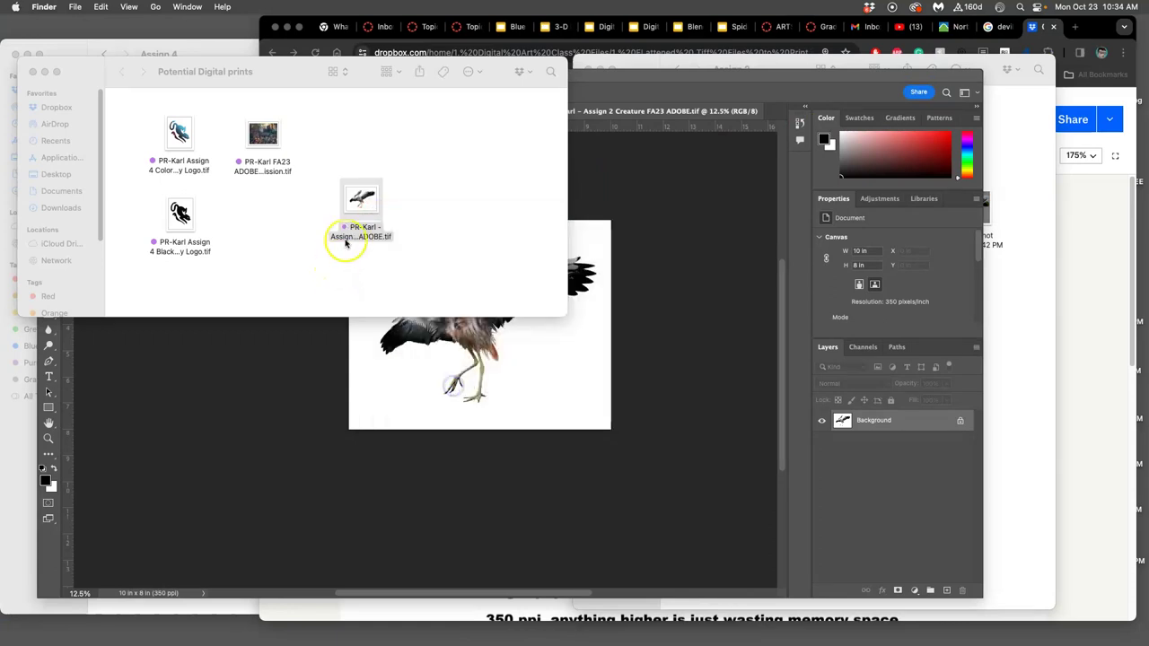
pyautogui.moveTo(346, 243); pyautogui.dragTo(308, 159)
# Step: Move the Color Logo file to the desktop, replacing the existing copy, and reorder the black logo
pyautogui.rightClick(179, 148)
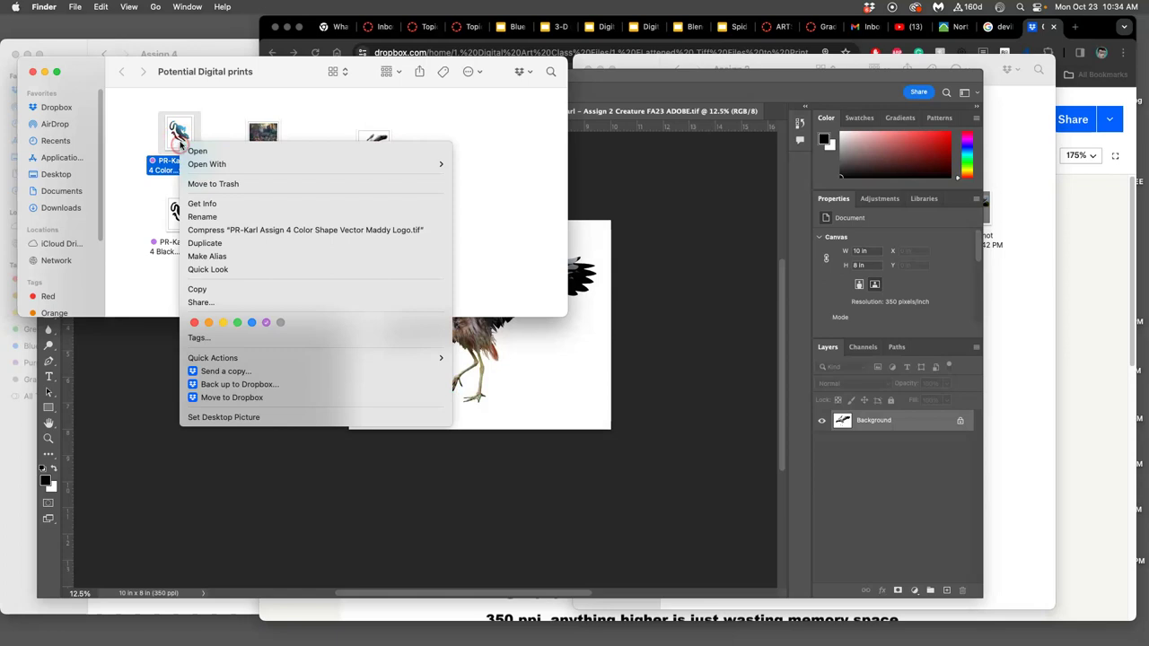
pyautogui.press('Escape')
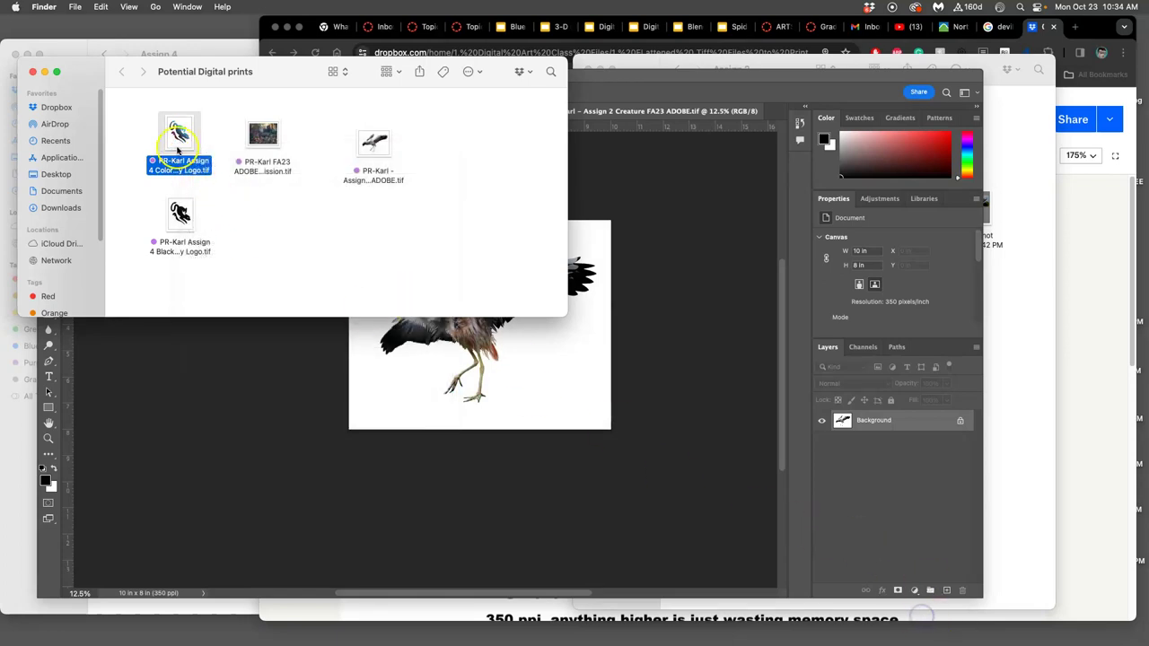
pyautogui.moveTo(179, 135); pyautogui.dragTo(125, 630)
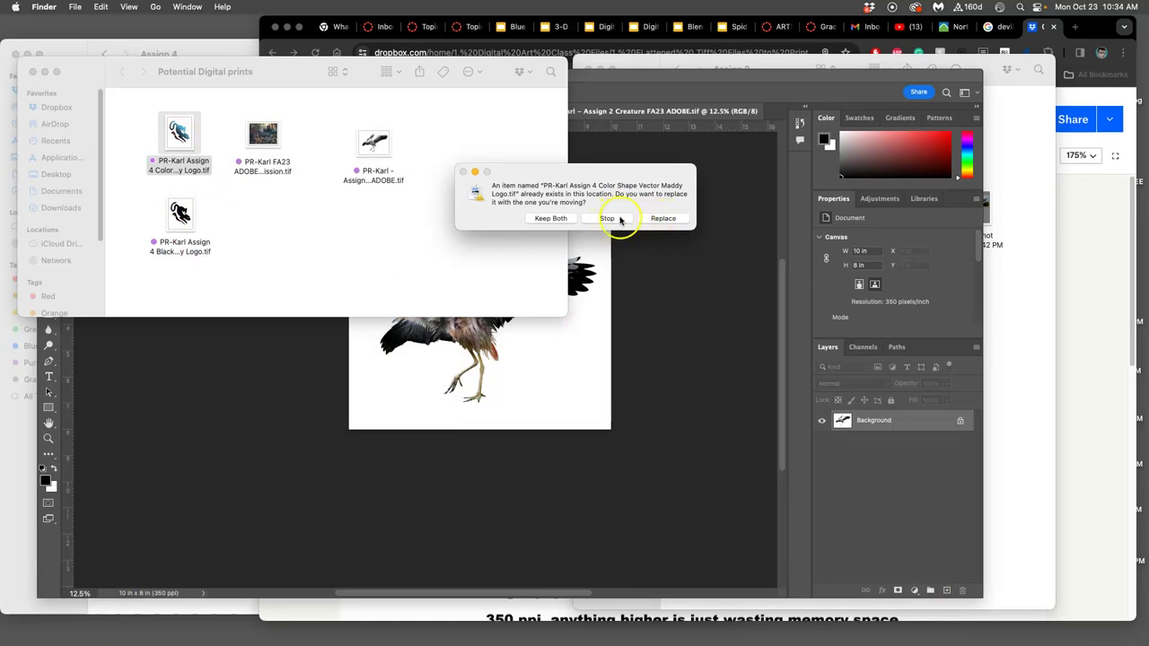
pyautogui.click(664, 219)
pyautogui.moveTo(176, 208); pyautogui.dragTo(163, 133)
pyautogui.click(1035, 27)
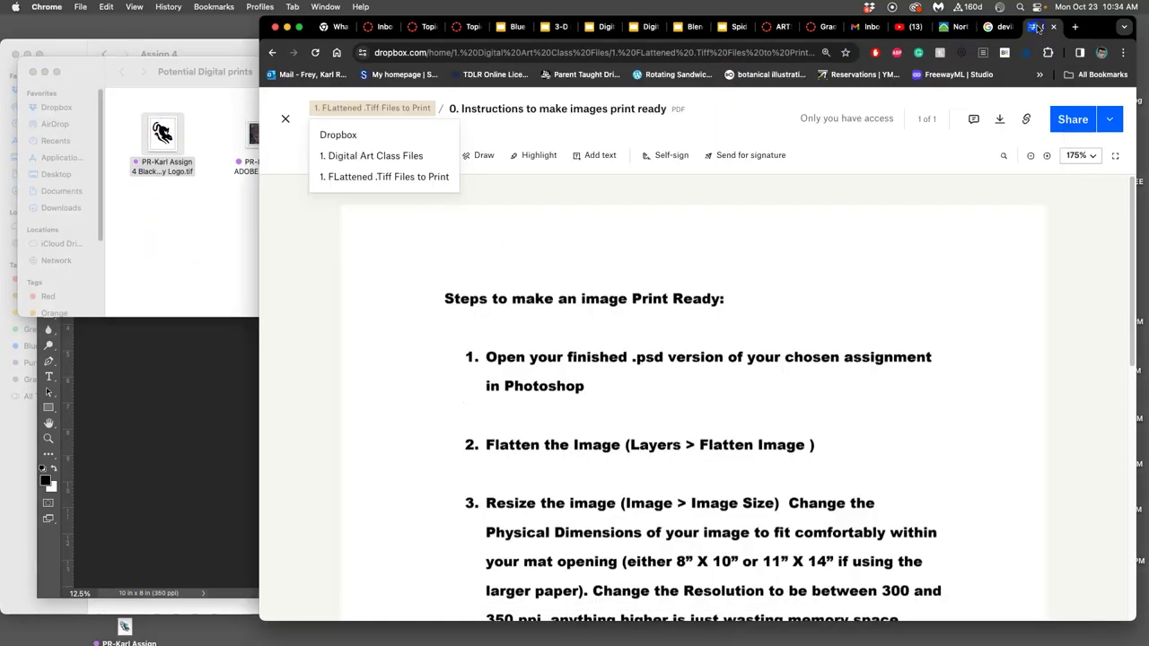
# Step: Close the instructions PDF and return to the Dropbox home listing
pyautogui.click(288, 119)
pyautogui.click(288, 120)
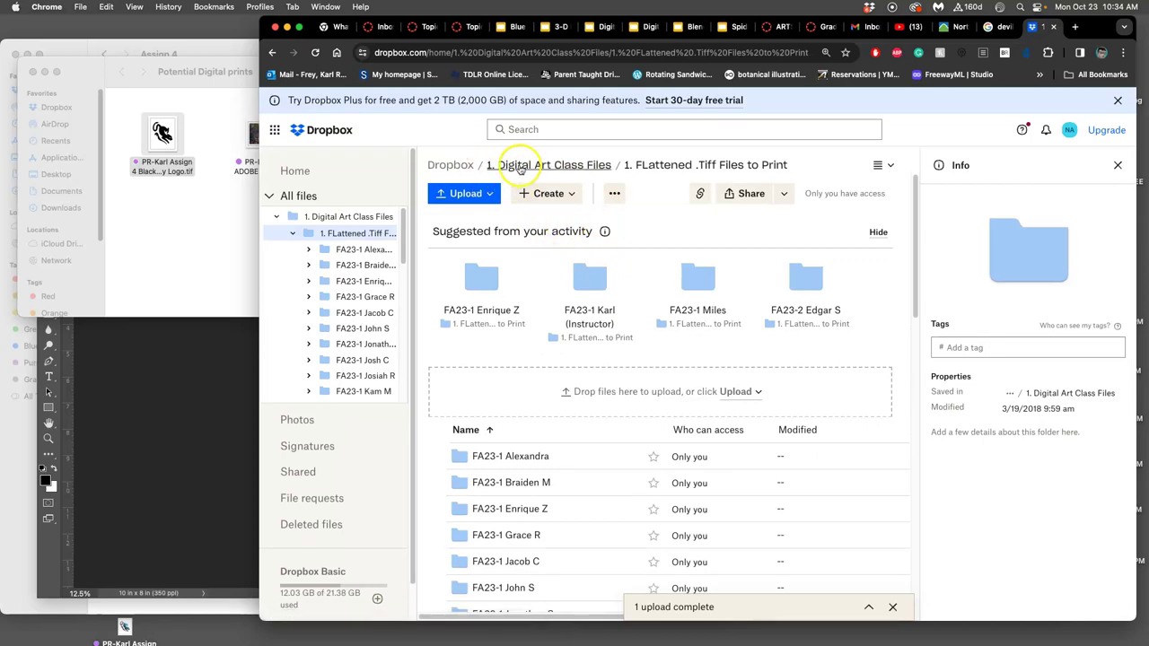
pyautogui.click(457, 167)
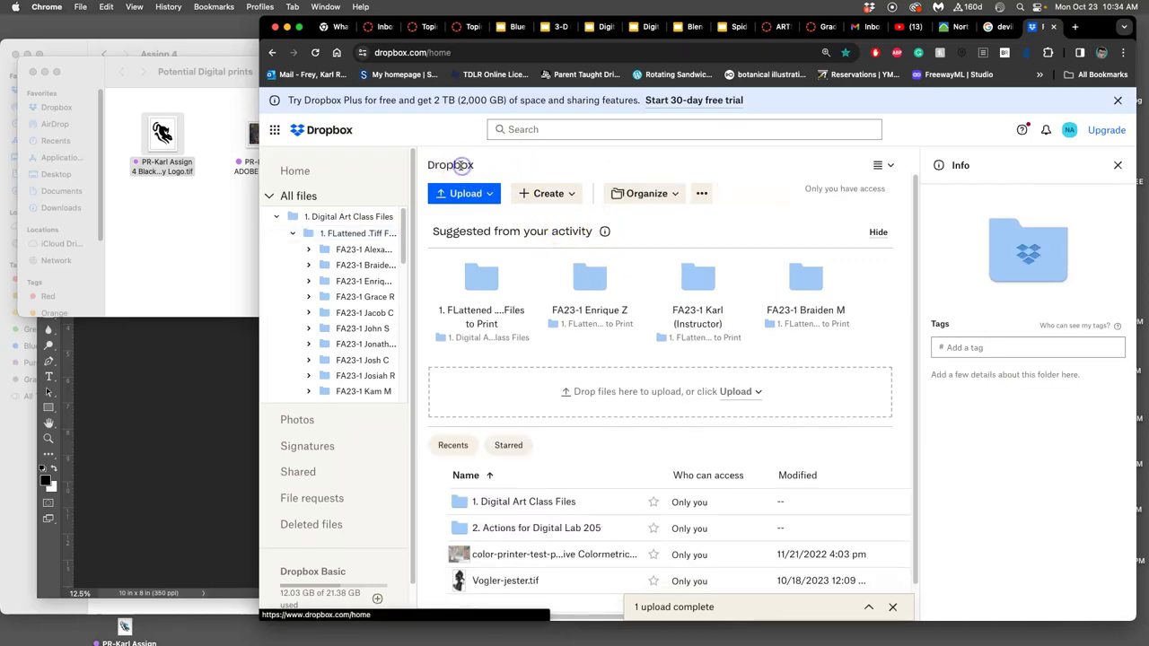
pyautogui.click(486, 285)
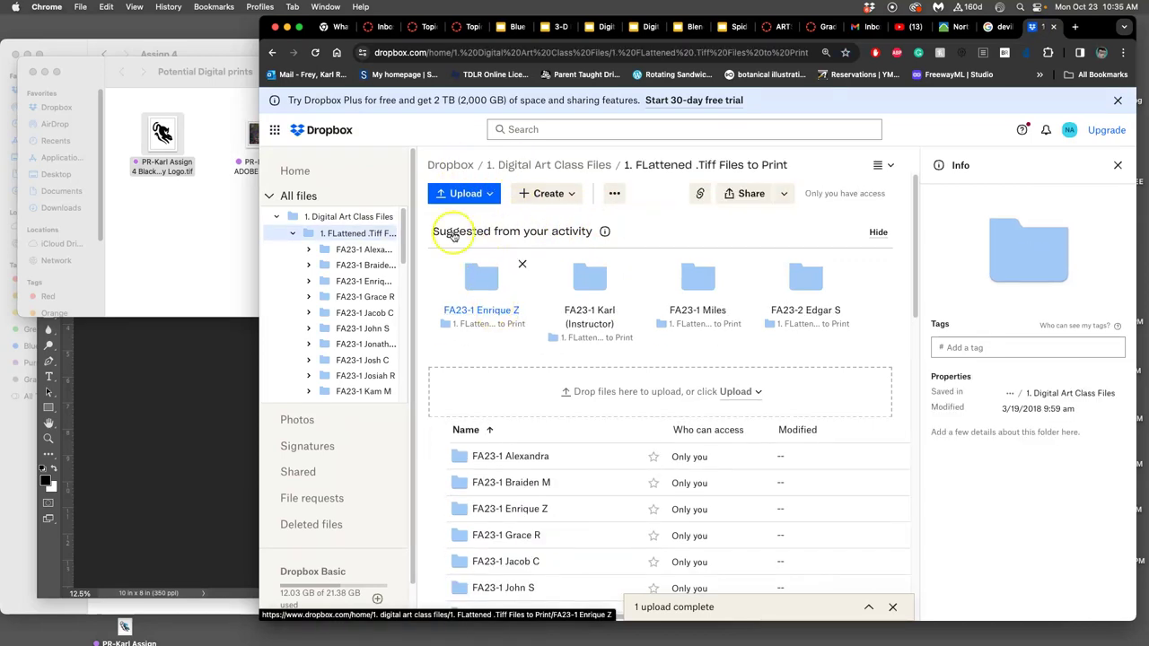
pyautogui.click(273, 53)
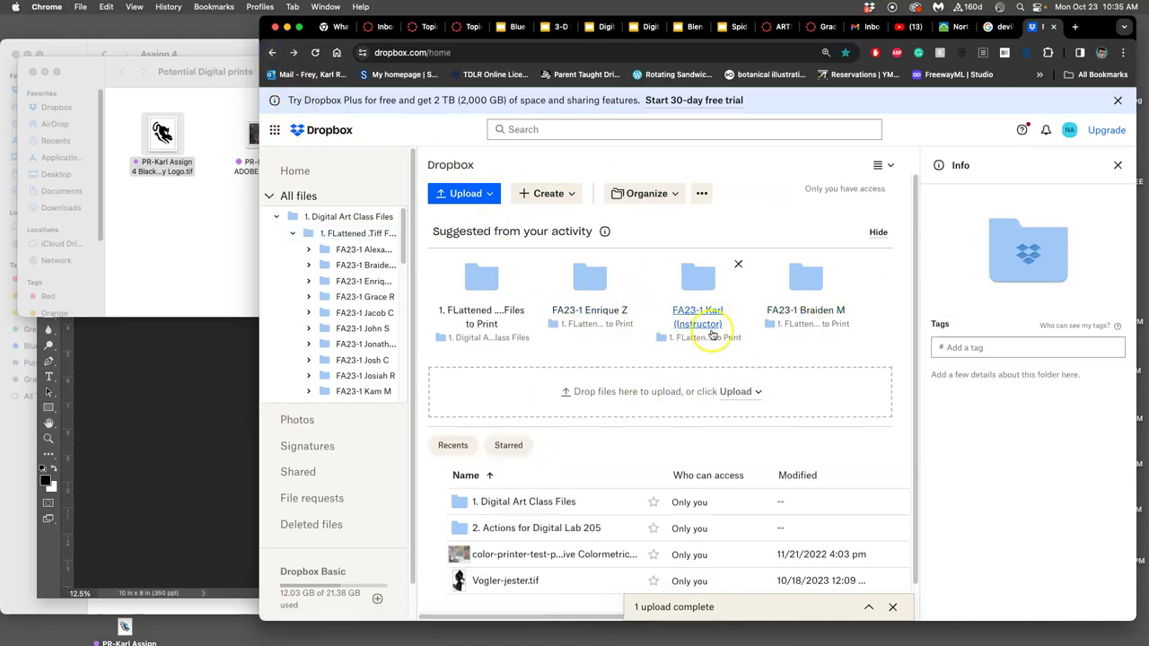
pyautogui.scroll(-1, 709, 315)
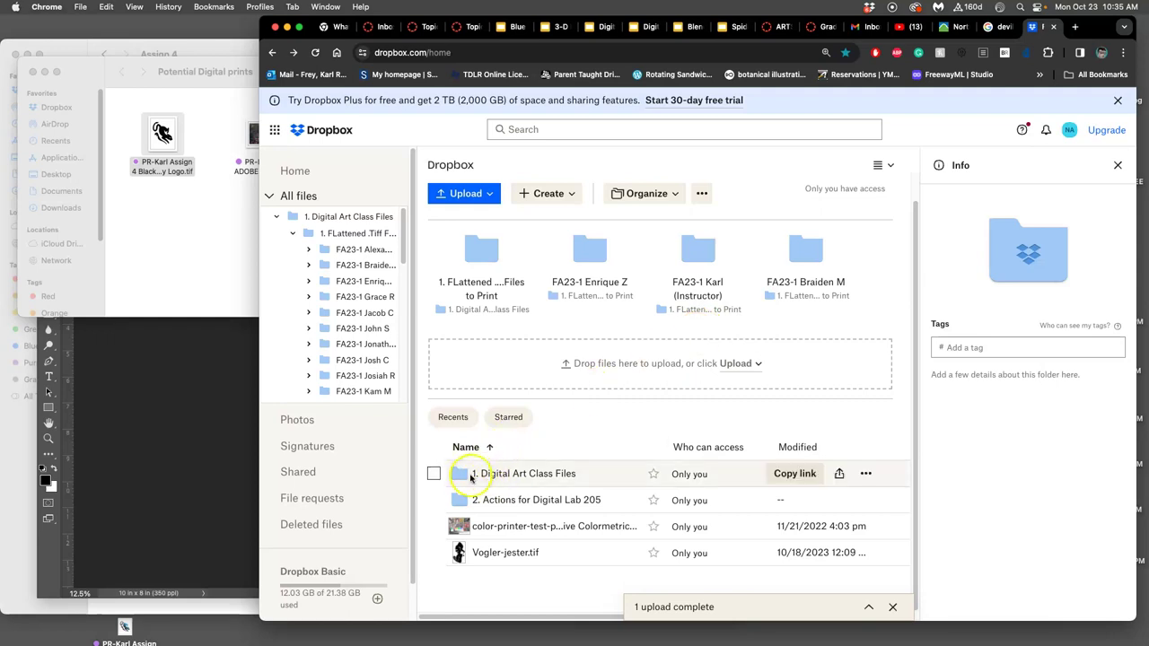
# Step: Open 1. Digital Art Class Files > 1. FLattened .Tiff Files to Print > the instructor's folder
pyautogui.click(491, 481)
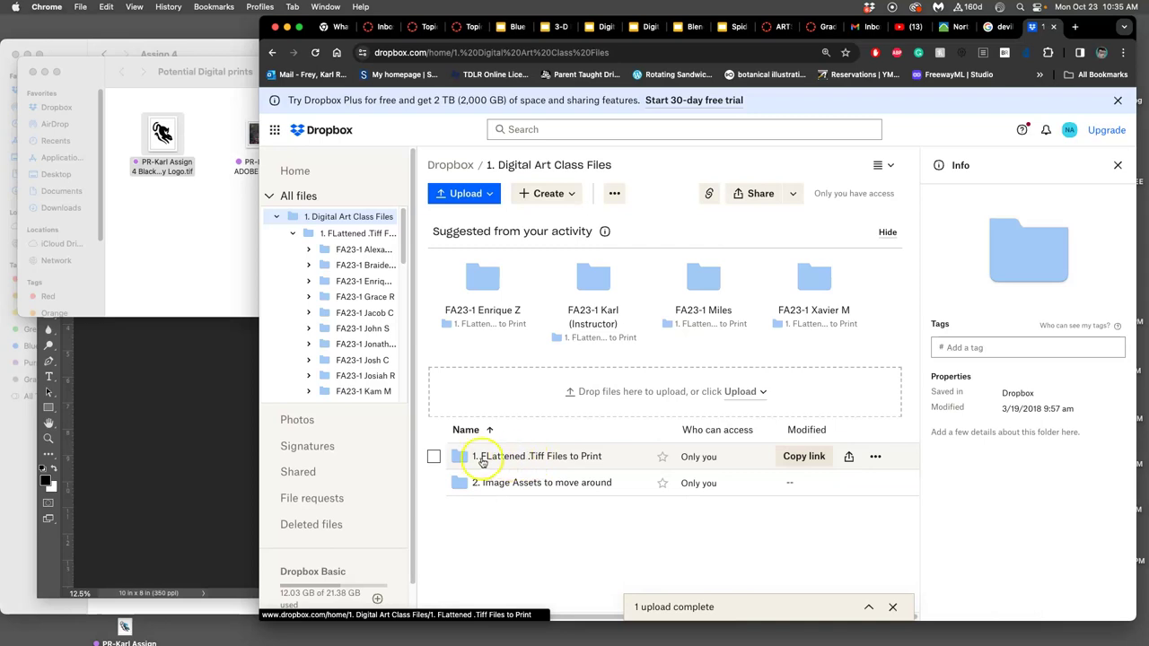
pyautogui.click(468, 458)
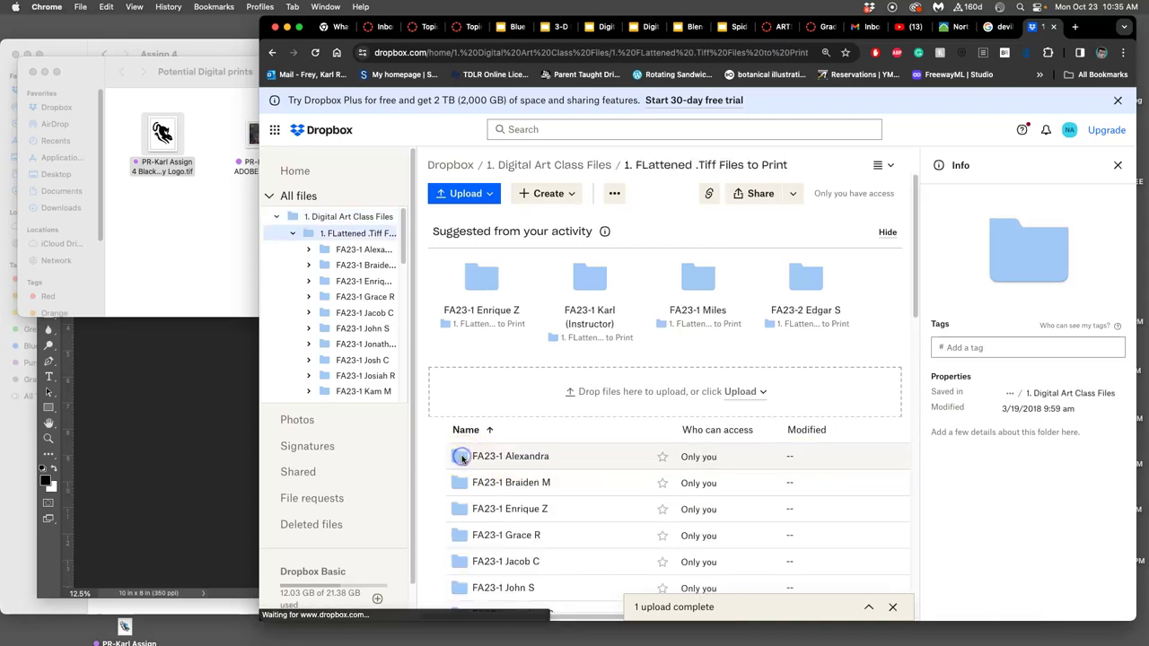
pyautogui.scroll(-2, 578, 442)
pyautogui.scroll(-2, 579, 441)
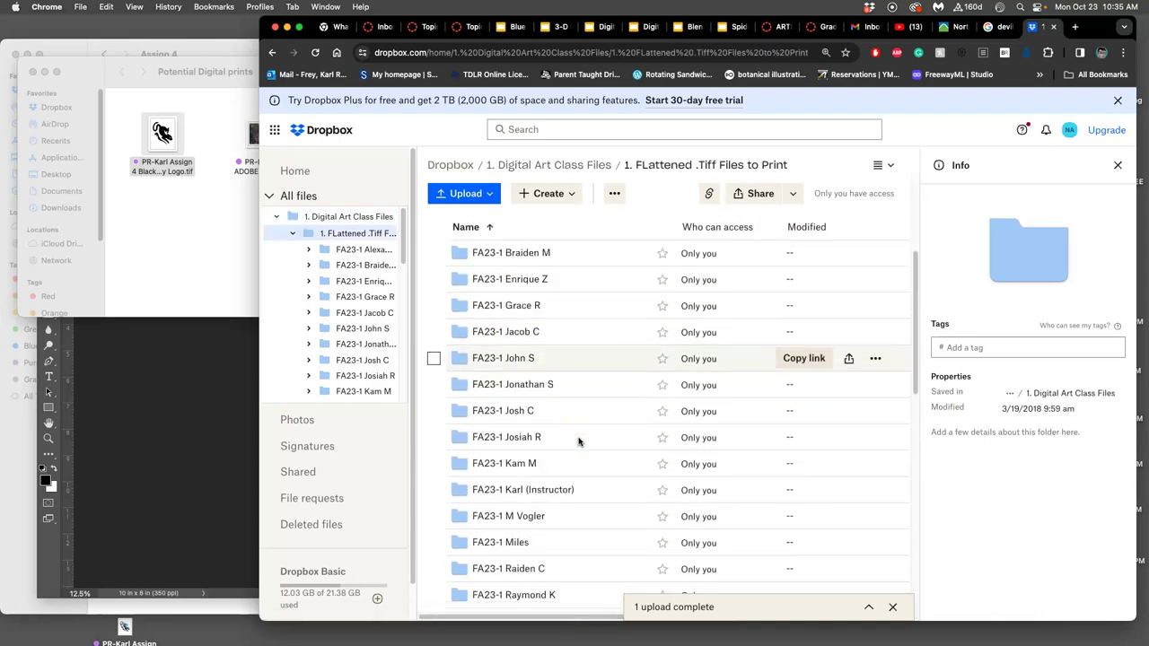
pyautogui.click(519, 493)
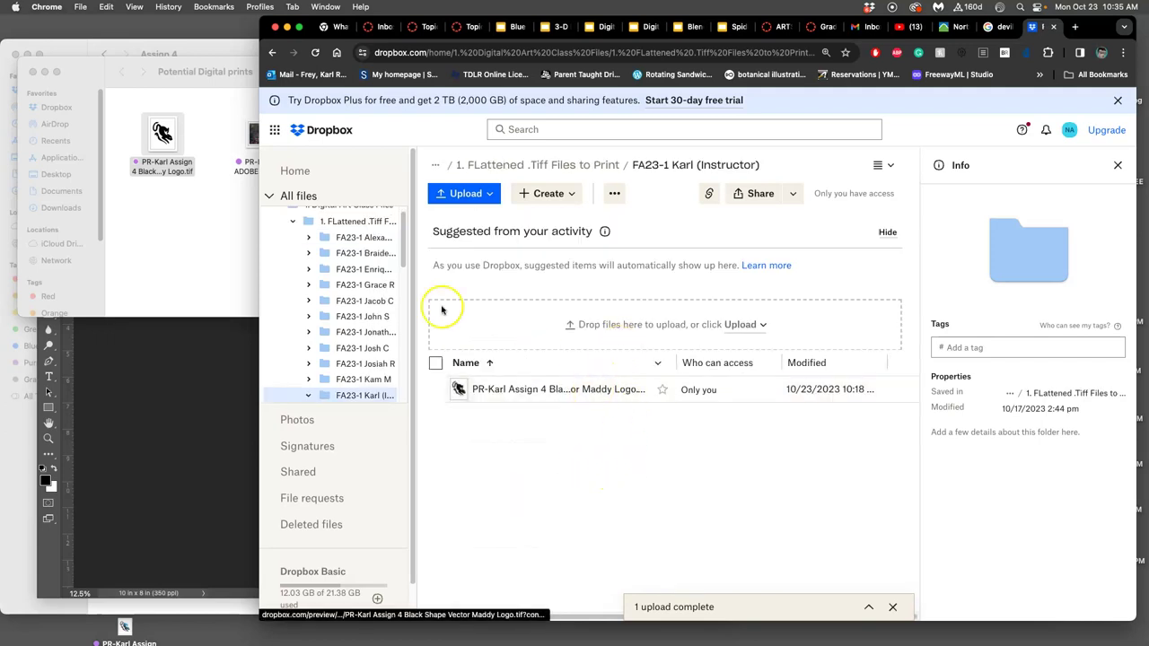
# Step: Drag the PR- Assign 2 creature TIFF and Assignment 1 Resubmission TIFF from Finder into Dropbox
pyautogui.click(221, 254)
pyautogui.moveTo(212, 179); pyautogui.dragTo(686, 316)
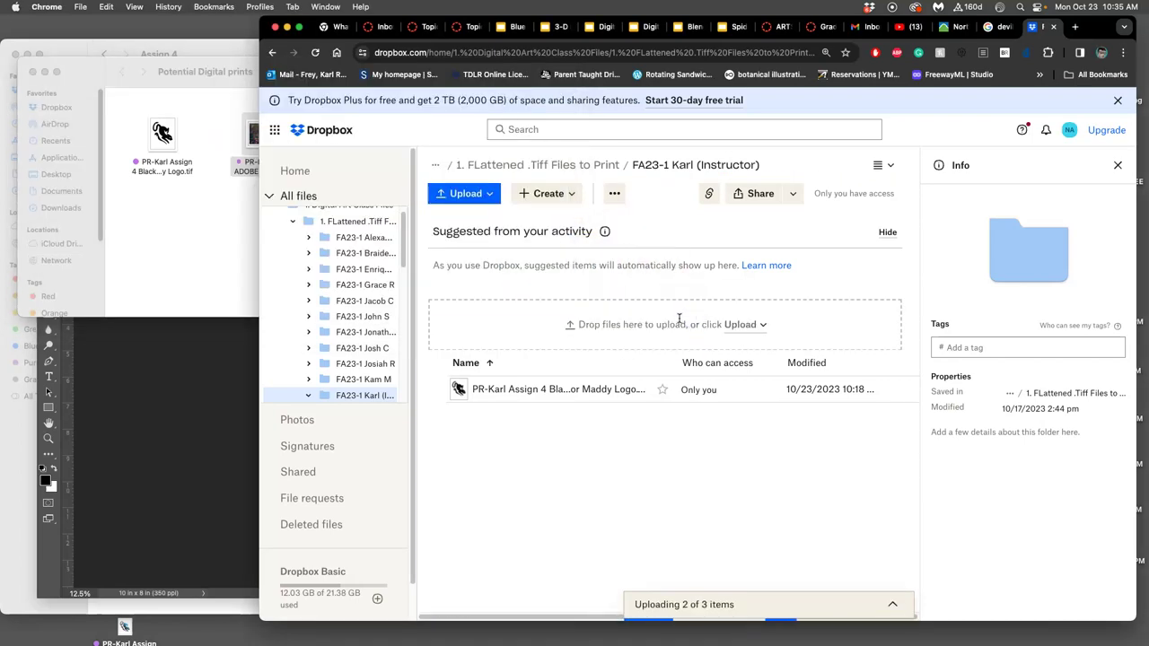
pyautogui.click(623, 430)
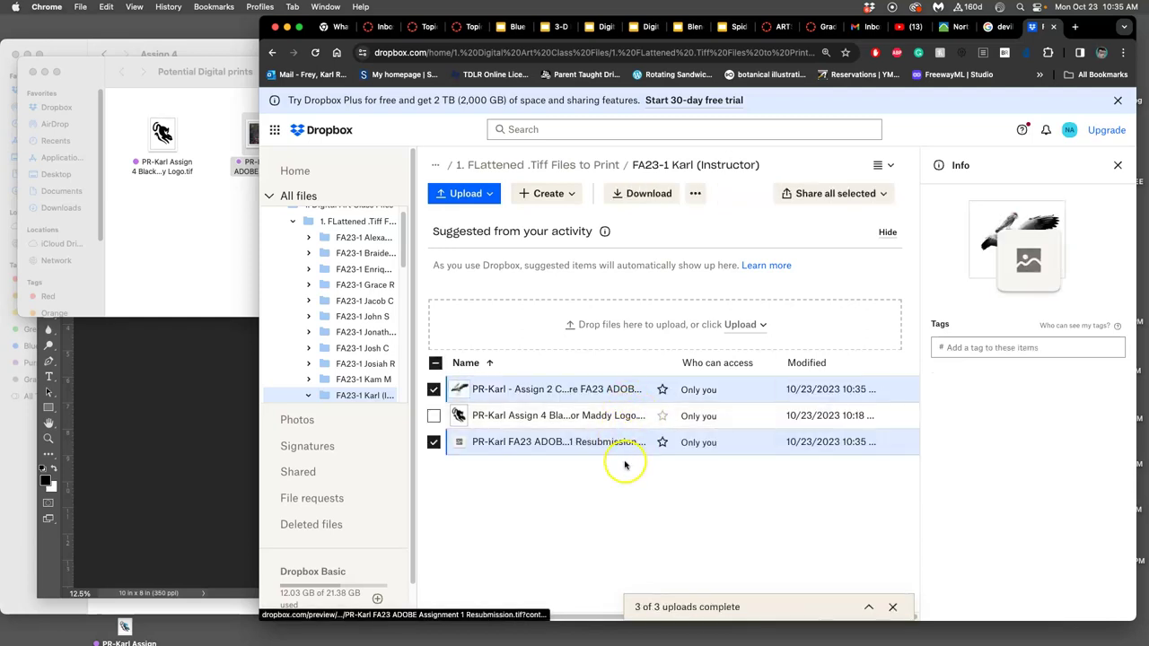
pyautogui.click(478, 471)
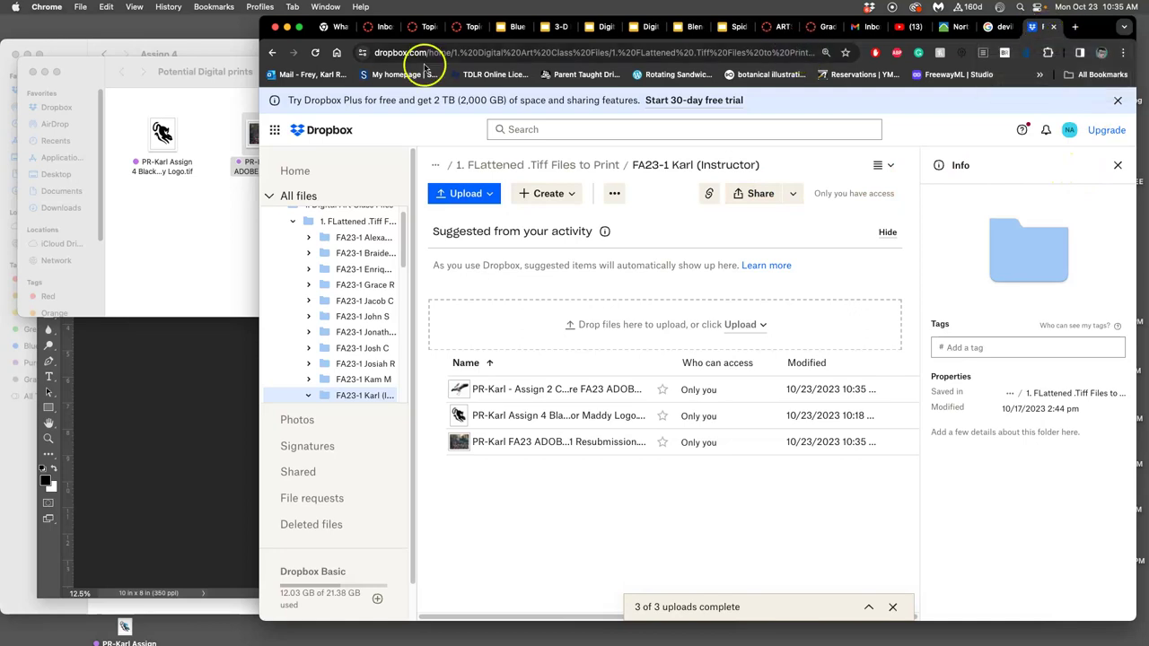
pyautogui.click(197, 190)
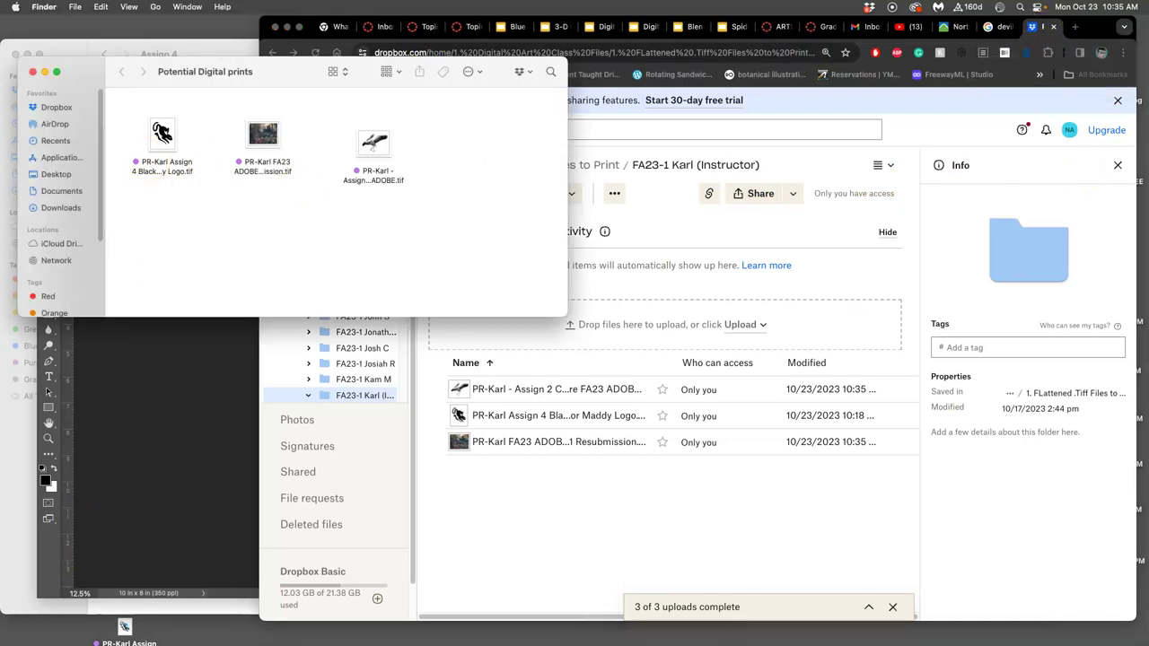